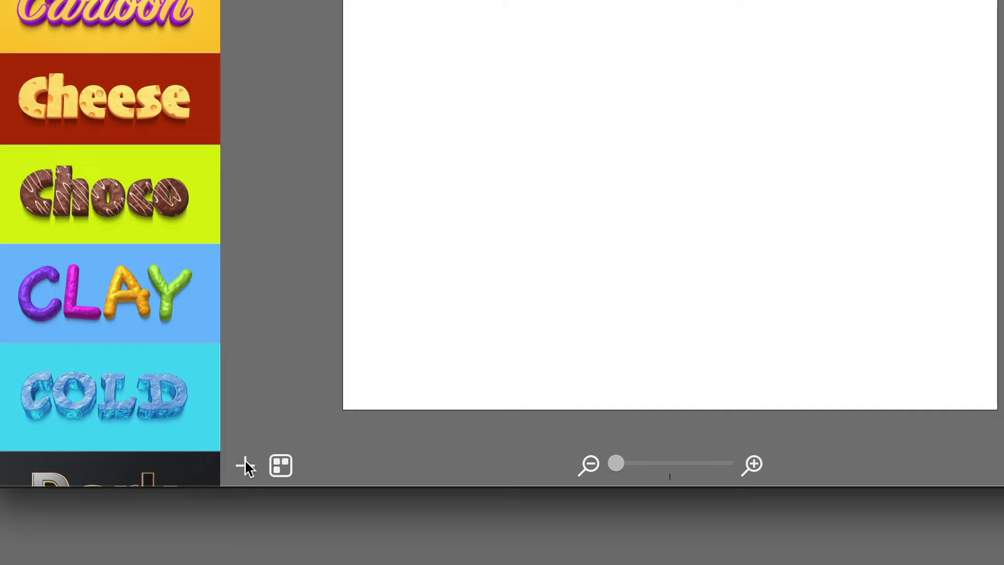
Add a 2D text object and replace its placeholder wording with LOVE
click(246, 466)
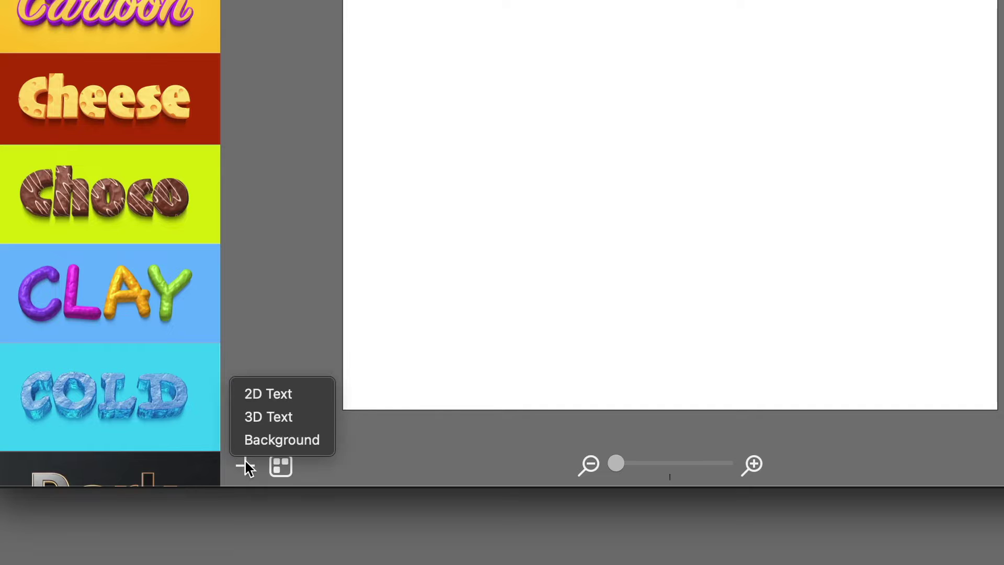
click(306, 405)
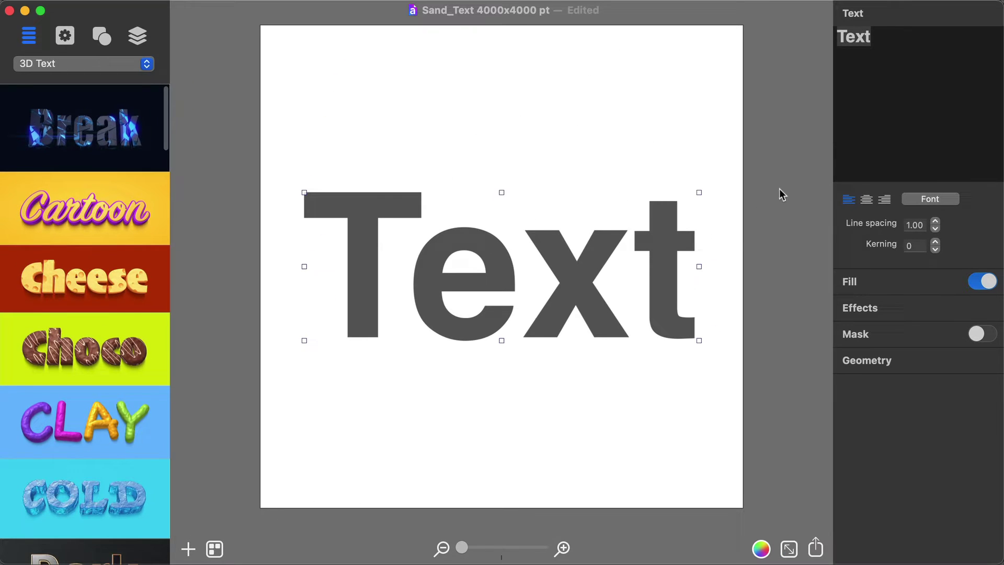
click(910, 69)
drag(899, 40, 835, 37)
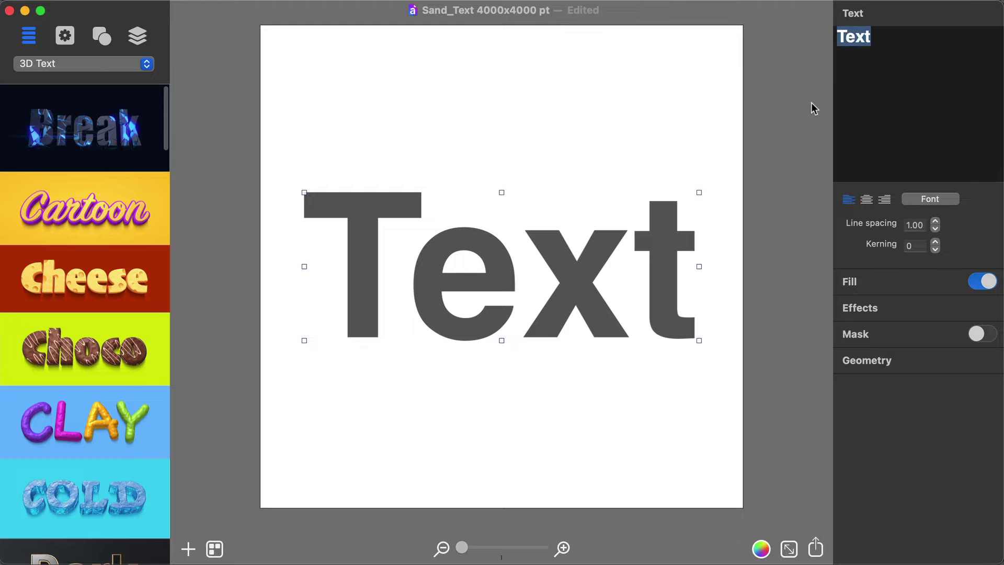
text(LOVE)
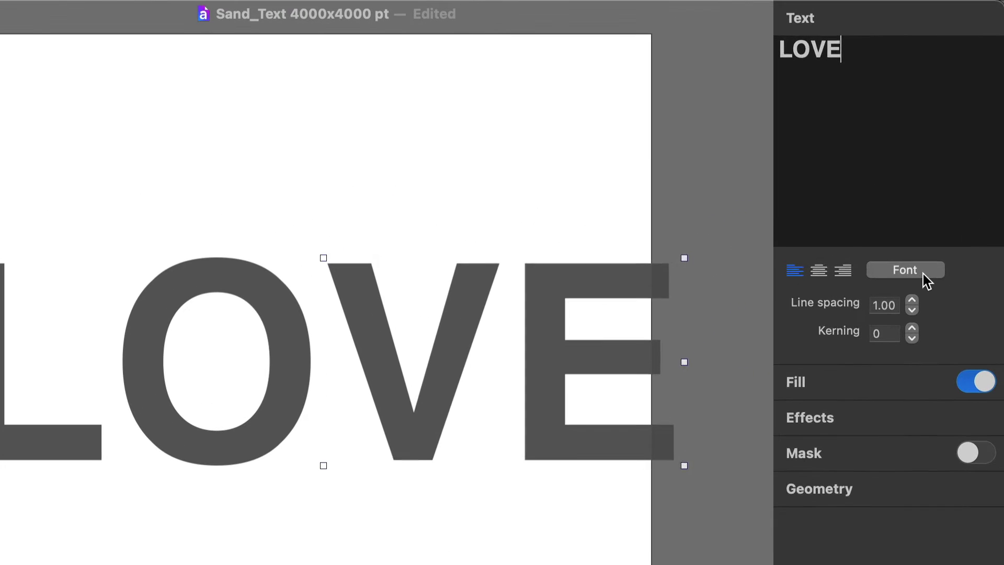
Change the LOVE font to Nanum Pen from the Google Fonts handwriting families
click(942, 202)
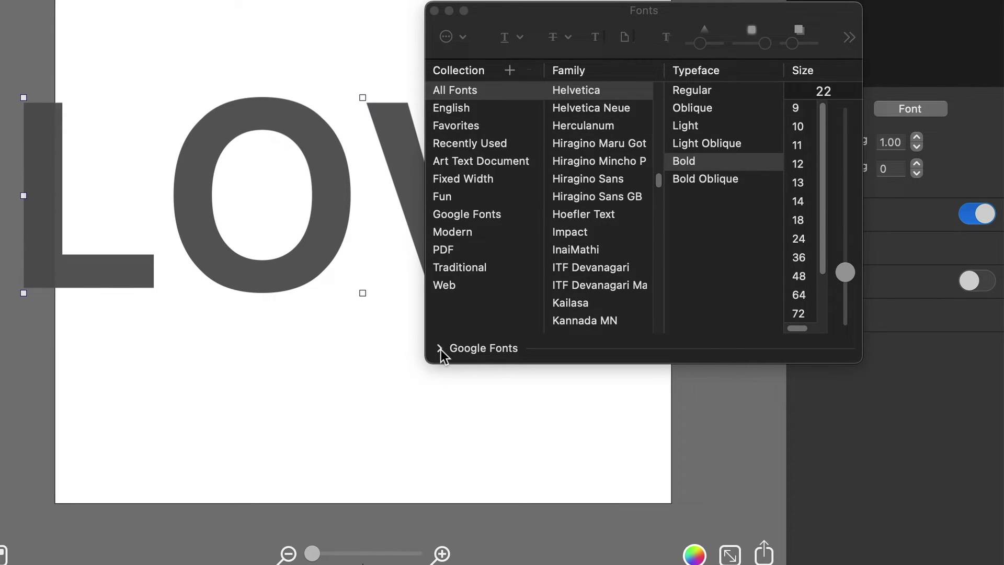
click(440, 348)
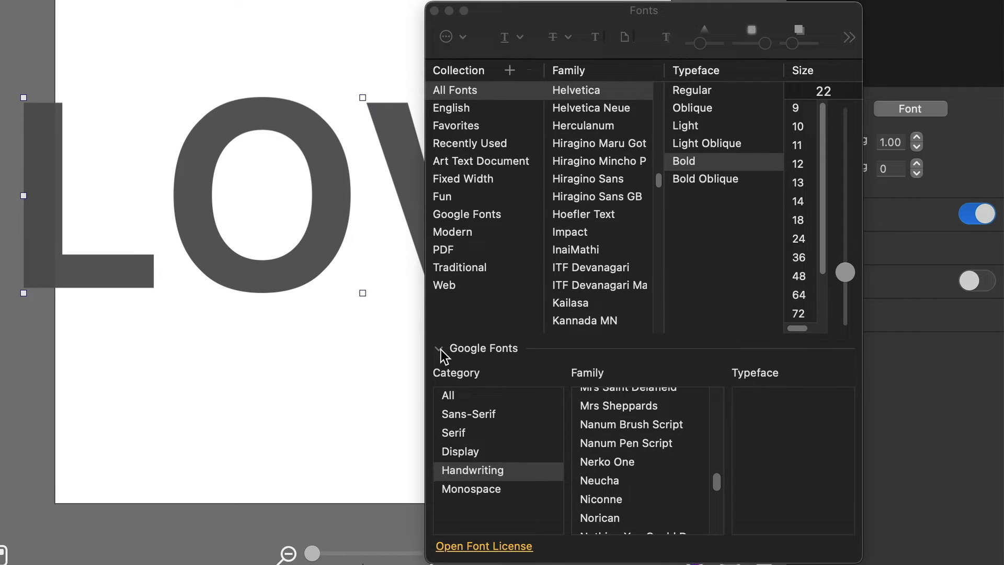
click(647, 444)
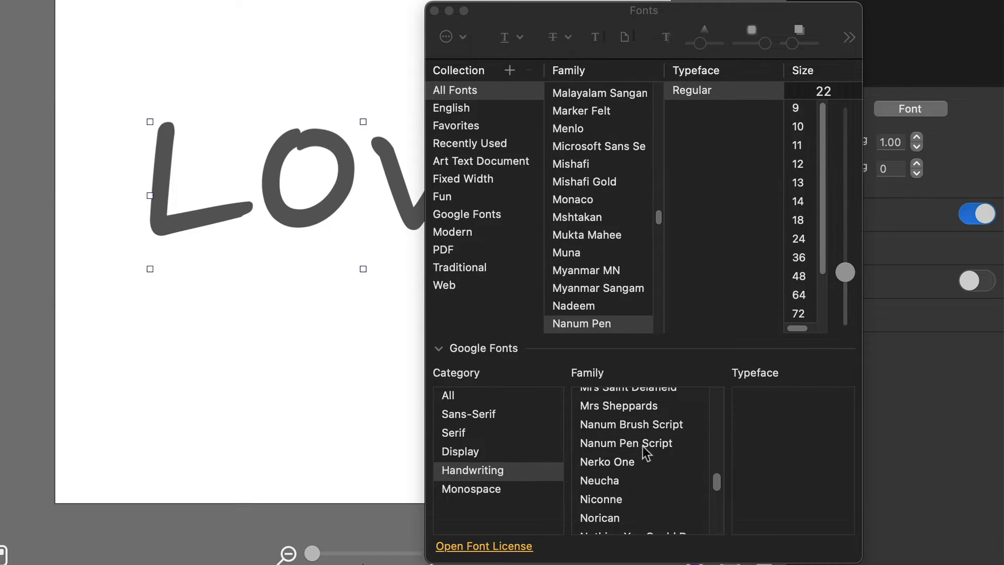
key(super+t)
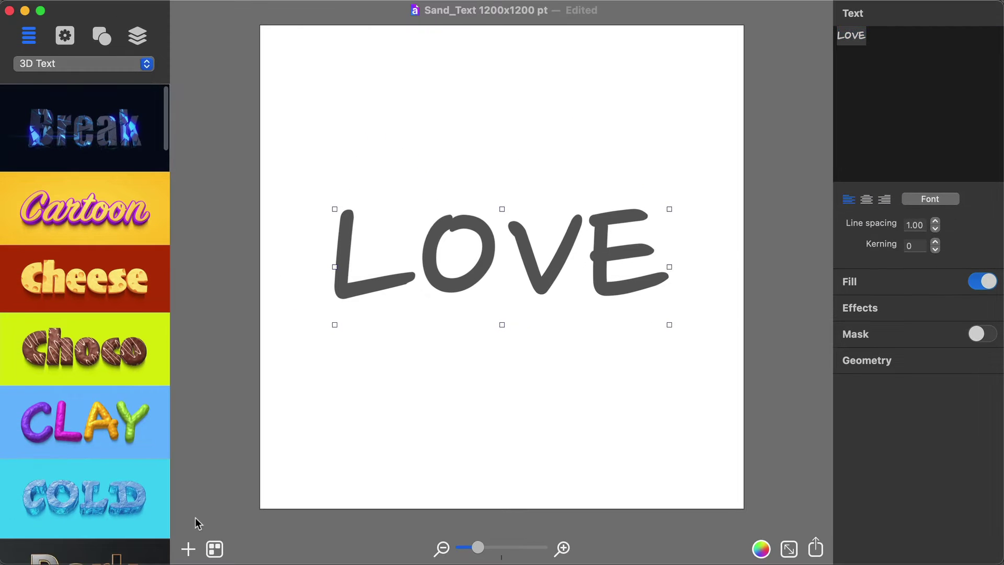
Add a background layer and load sand.jpg as a pattern from a custom folder
click(189, 548)
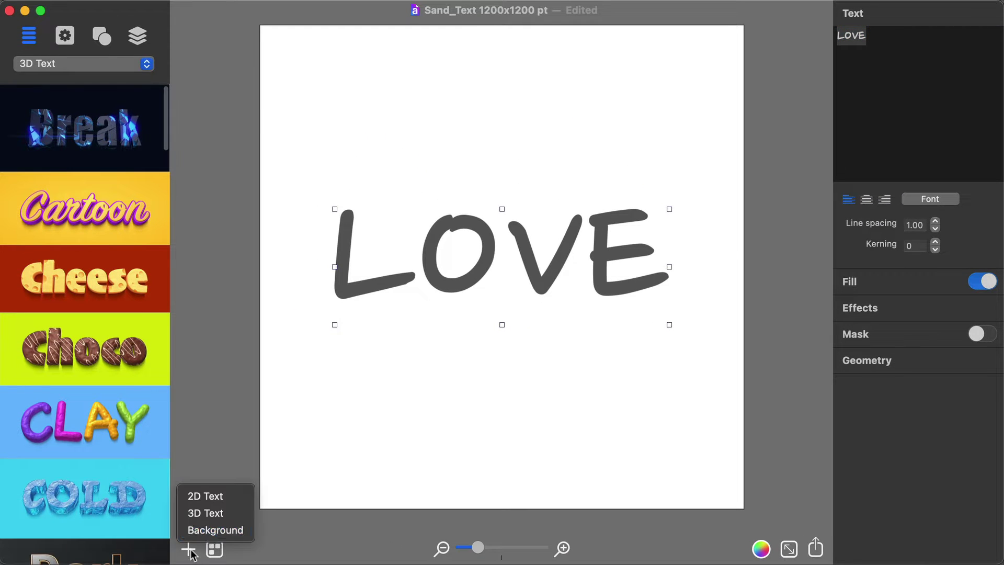
click(214, 529)
click(900, 42)
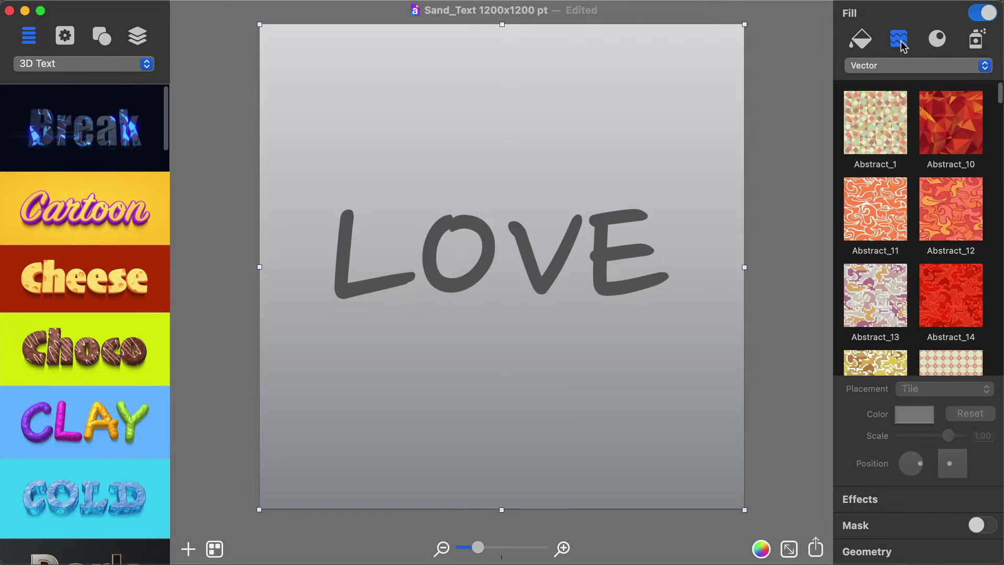
click(922, 63)
click(931, 110)
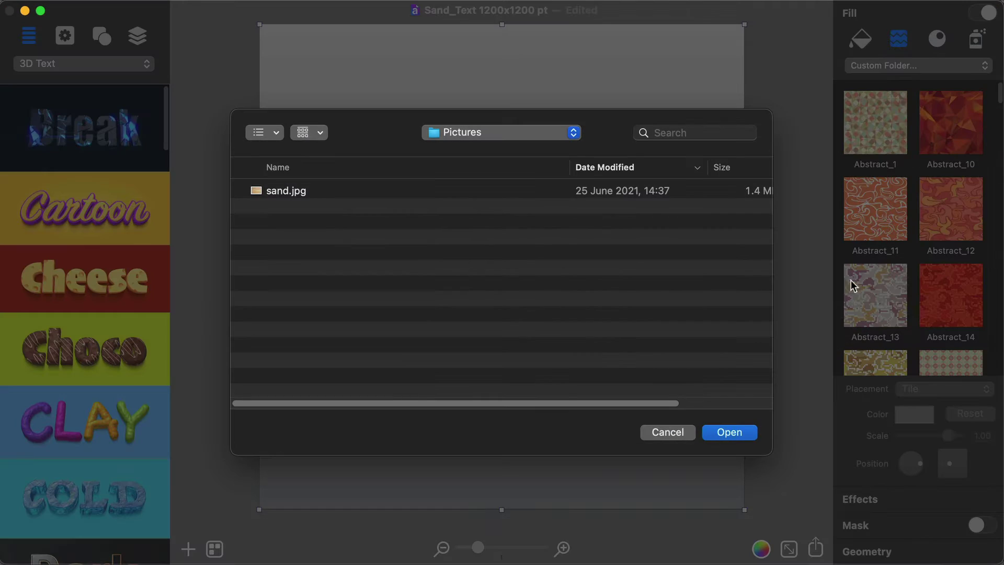
click(730, 434)
Fill the background with the Sand pattern at scale 1.36 and lock the Background layer
click(897, 141)
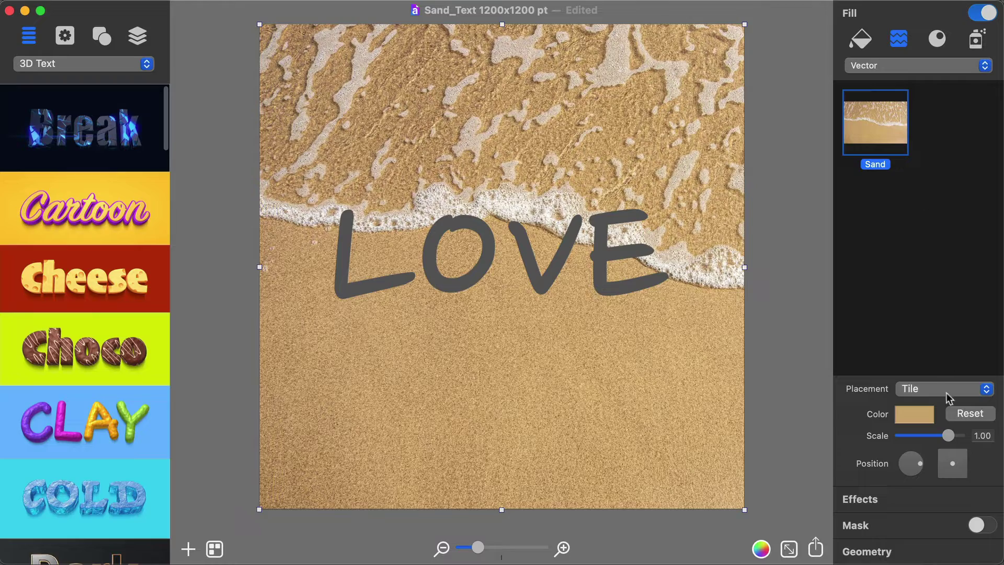
drag(949, 436, 953, 437)
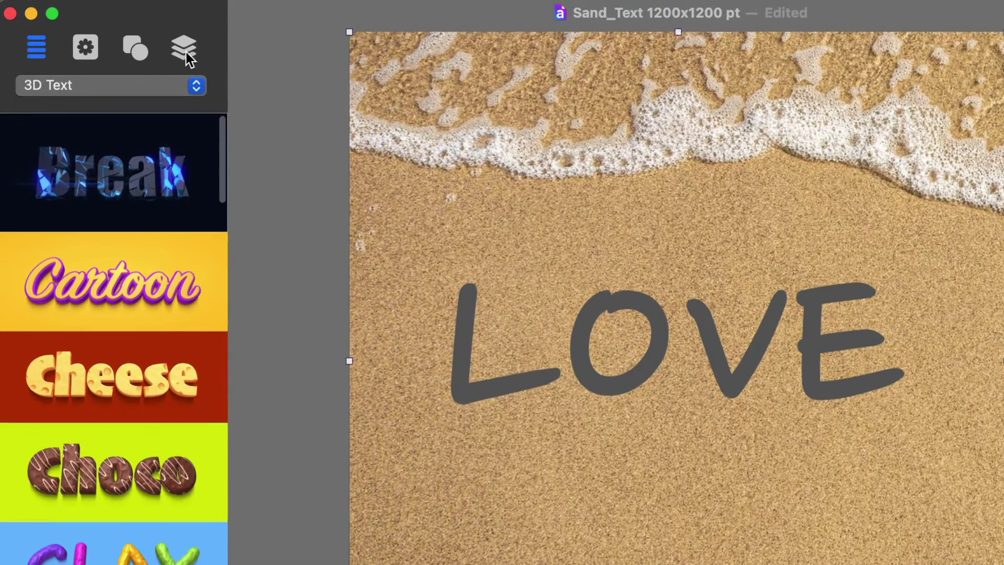
click(137, 38)
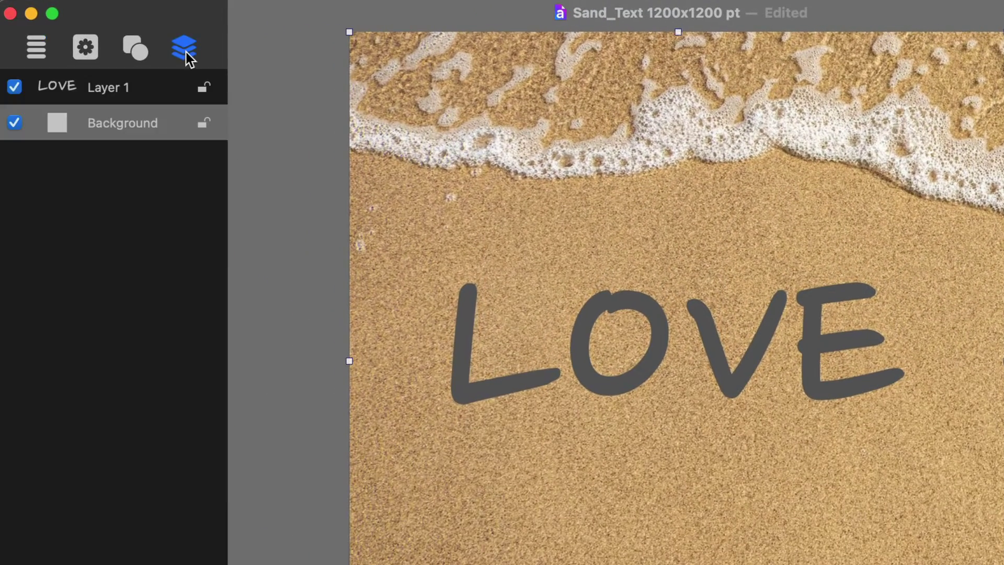
click(205, 124)
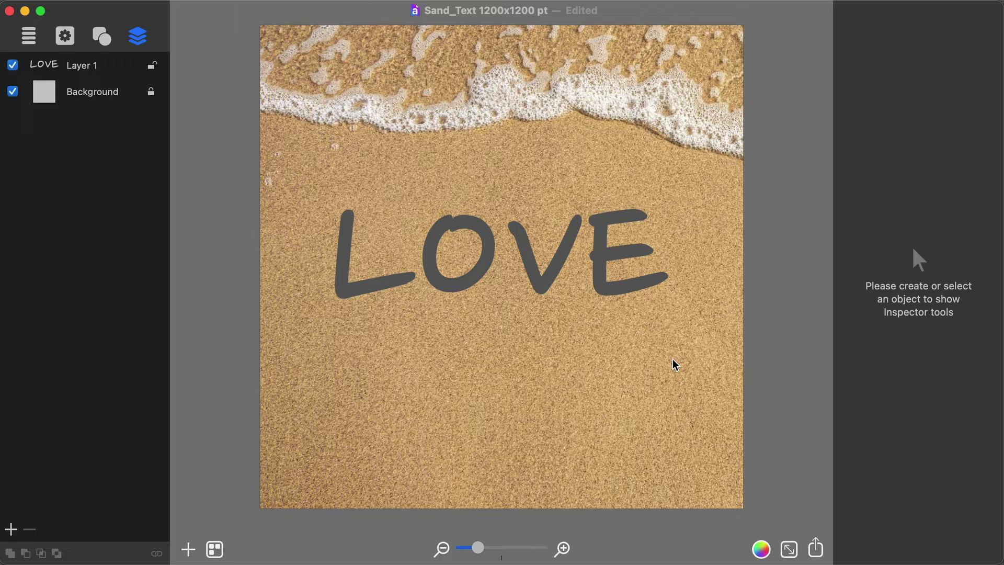
Select the LOVE text, switch its fill to 3D materials and list the material collections
click(628, 292)
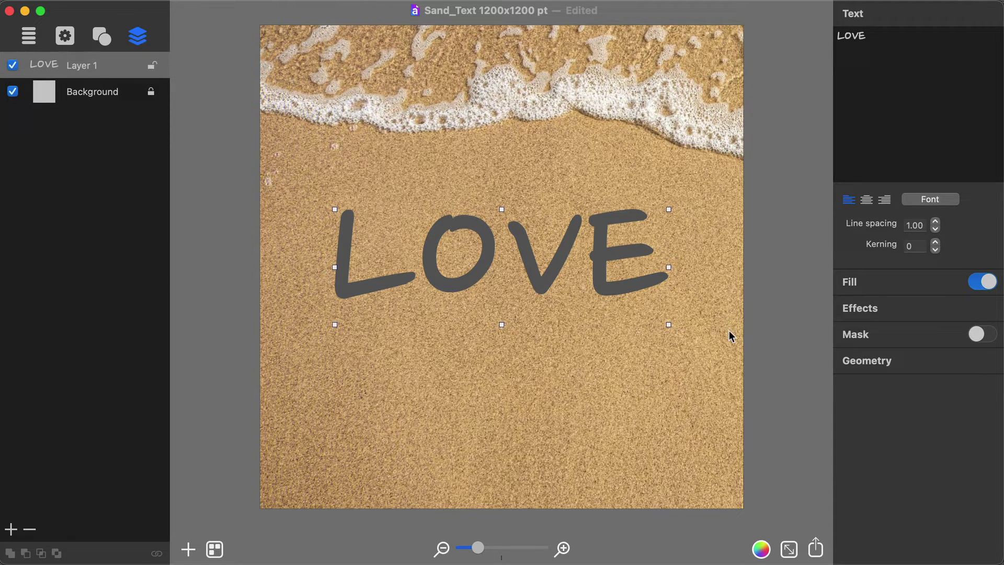
click(891, 286)
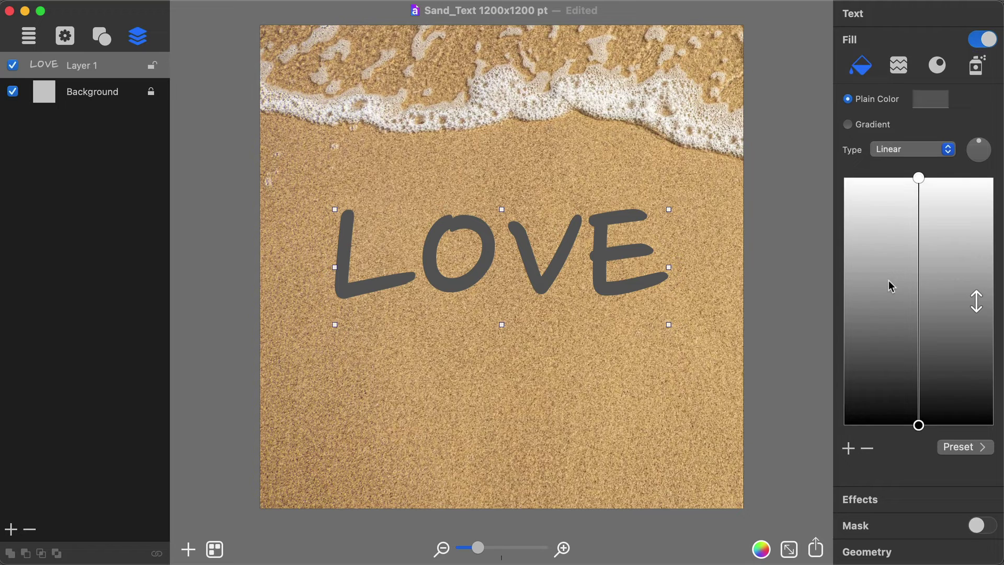
click(939, 67)
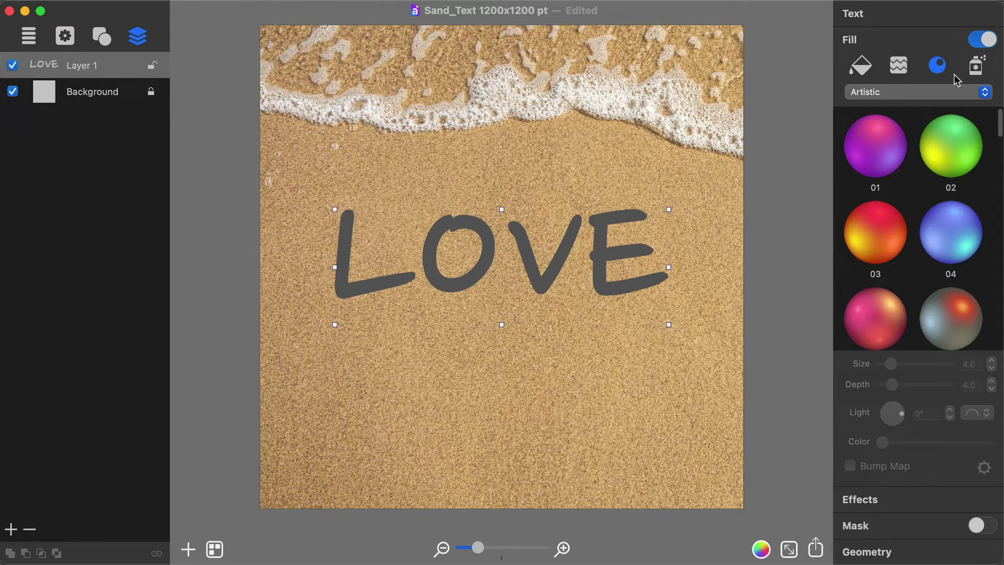
click(960, 94)
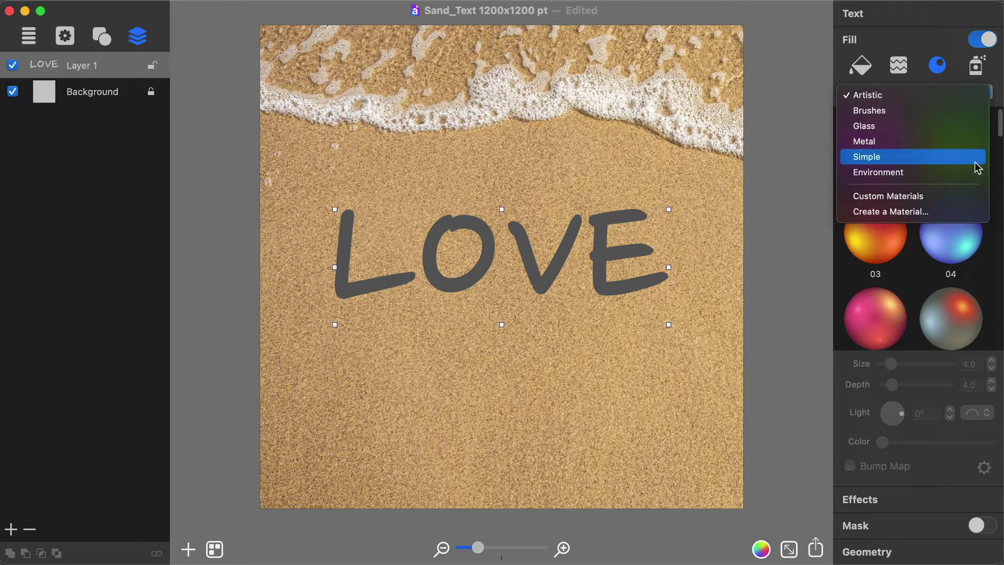
Create a new custom material, Custom 002, and edit its ambient colour with HSB sliders
click(965, 216)
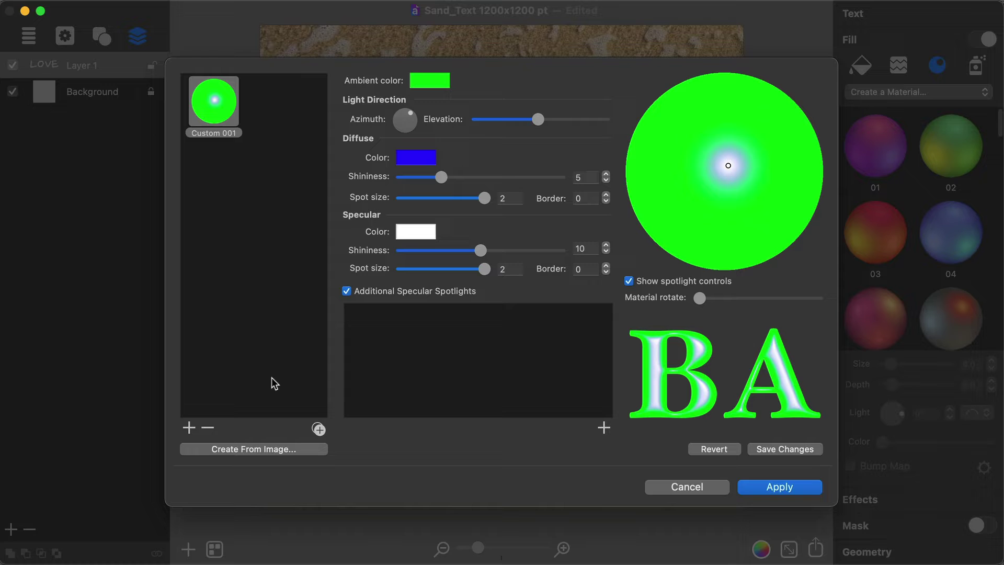
click(189, 428)
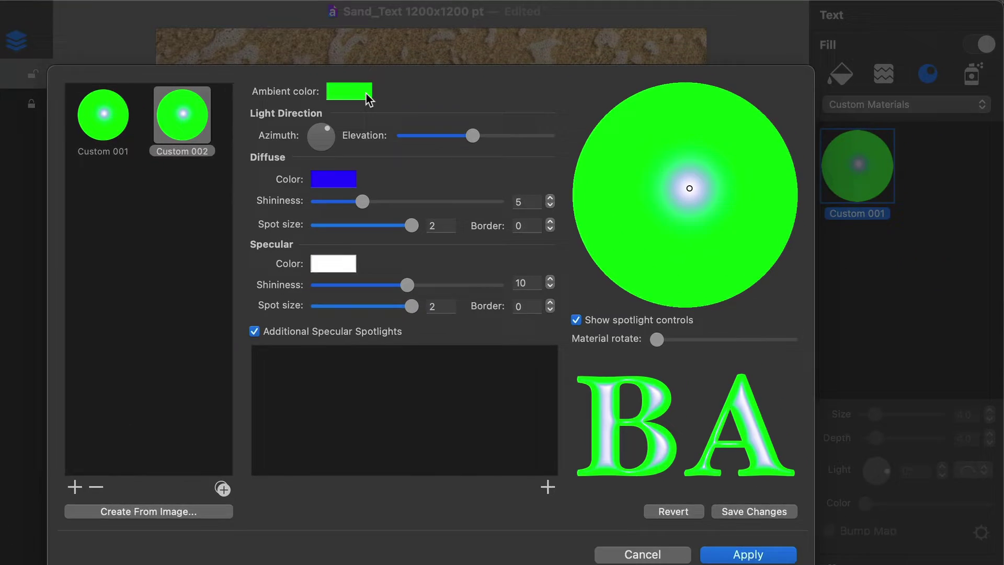
click(442, 82)
click(642, 119)
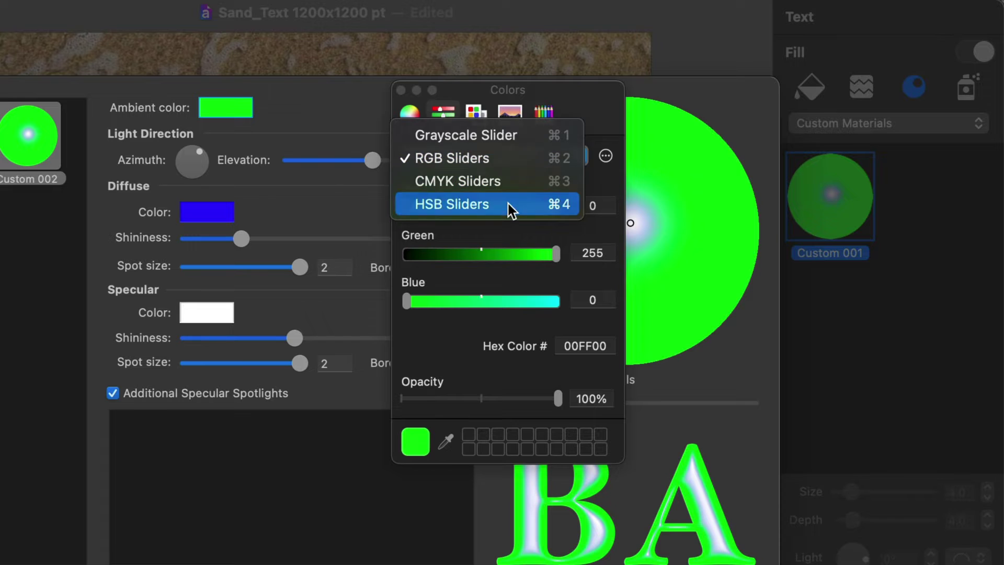
click(509, 203)
Set the ambient colour to dark brown HSB 25/60/29 and move the highlight upper right
double_click(593, 207)
text(25)
key(Tab)
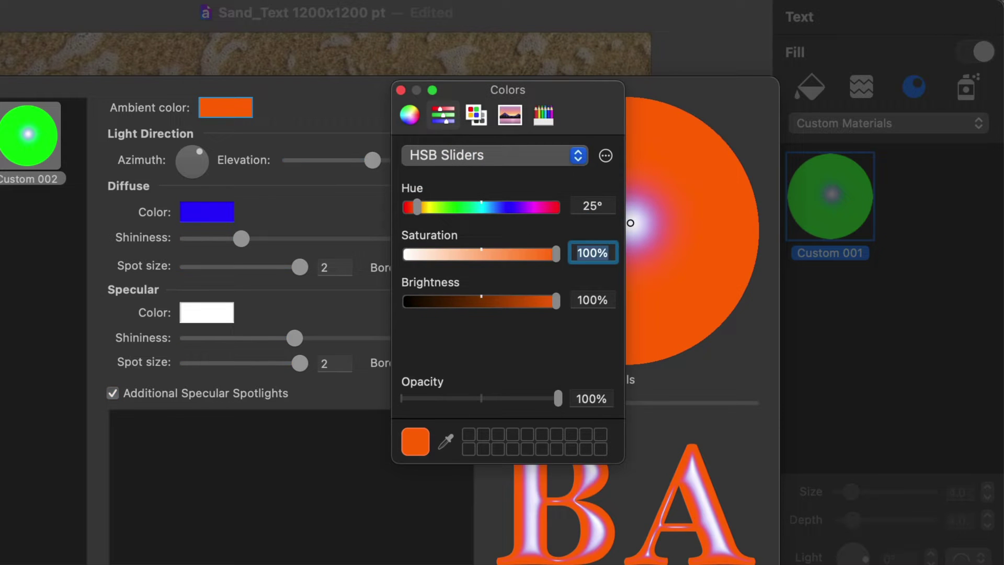
text(60)
key(Tab)
text(2)
key(Tab)
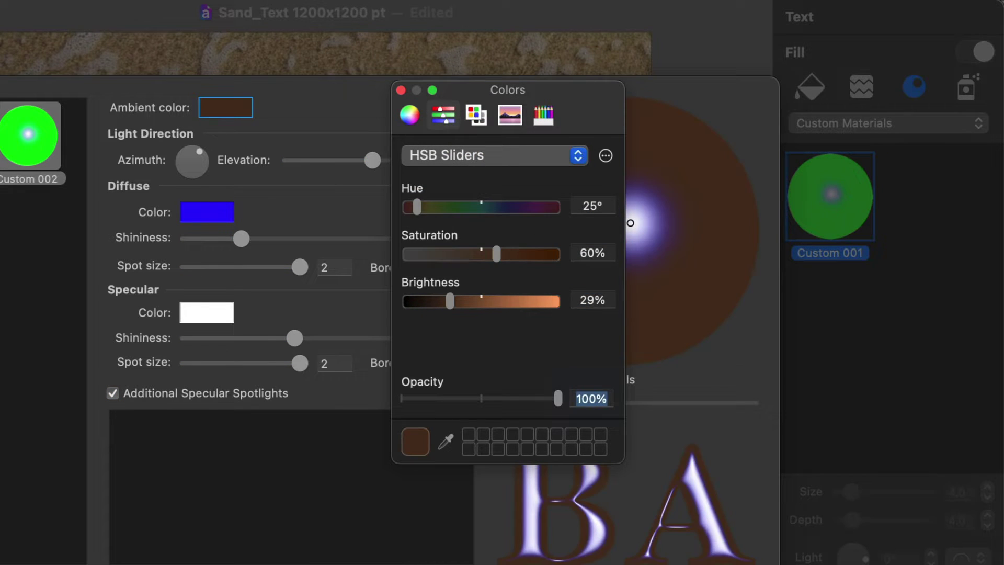
drag(631, 223, 703, 156)
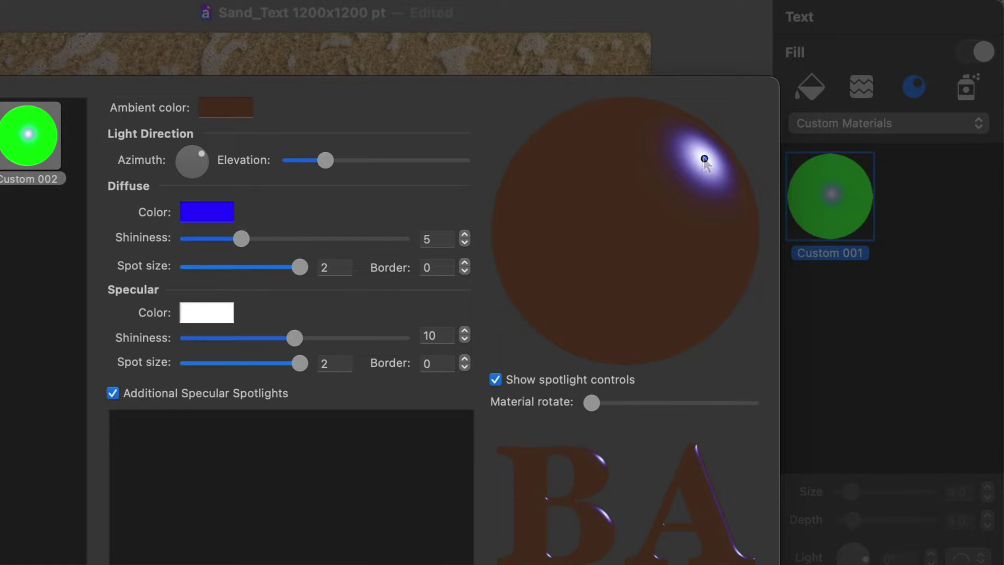
Set the material's diffuse colour to light tan HSB 34/57/88
click(227, 212)
text(34)
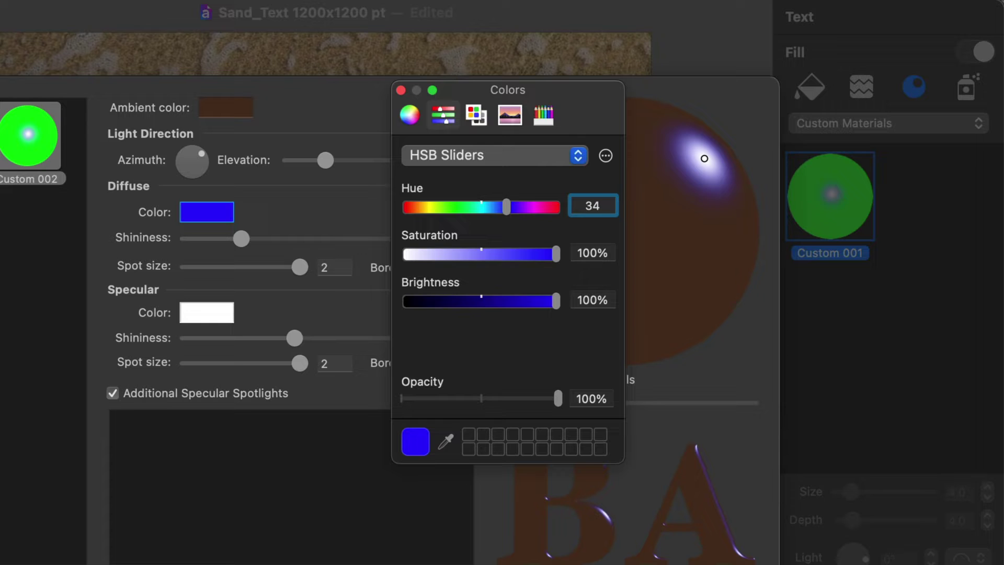
key(Tab)
text(57)
key(Tab)
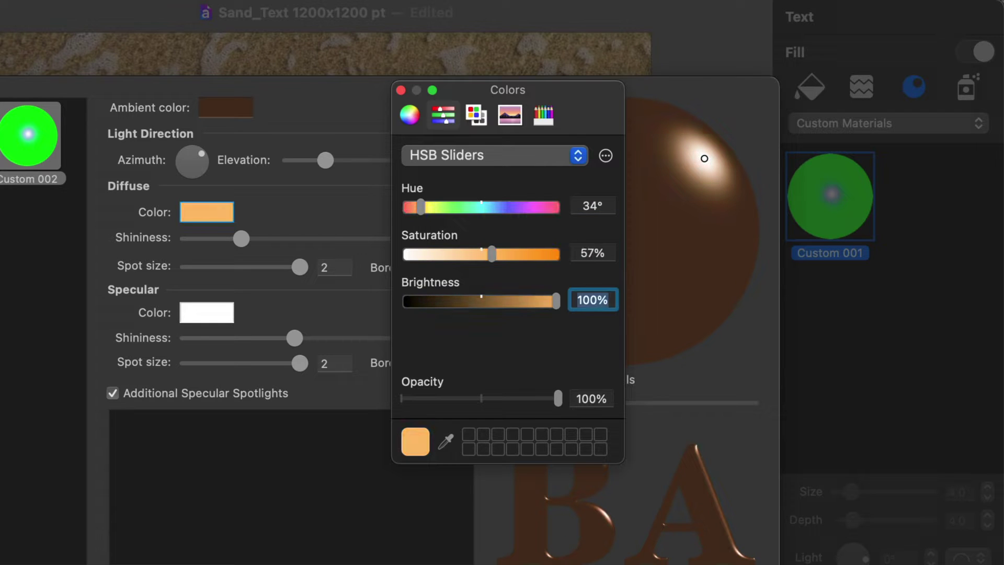
text(88)
key(Tab)
key(Escape)
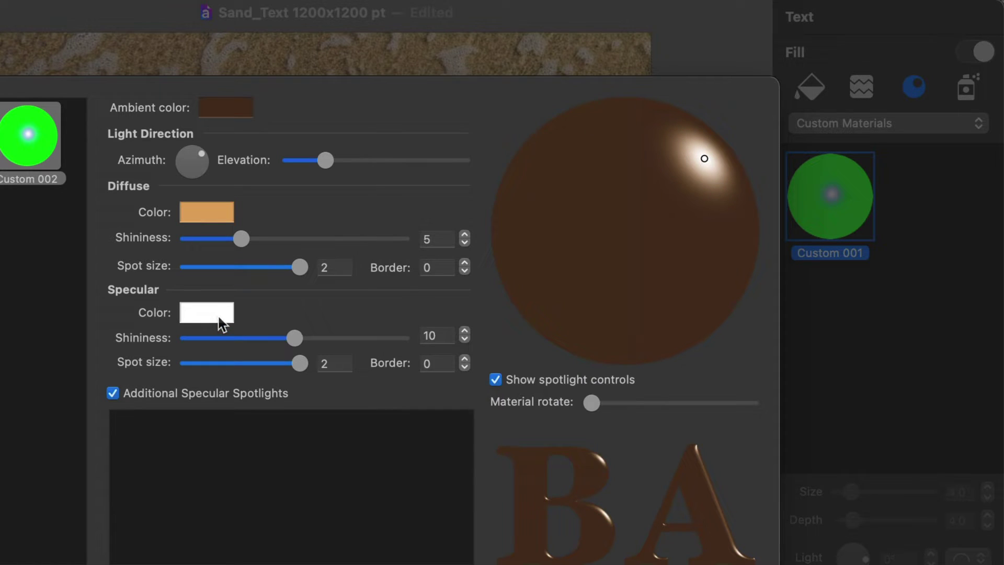
Set the material's specular colour to HSB 36/49/84
click(218, 318)
text(36)
key(Tab)
text(49)
key(Tab)
text(84)
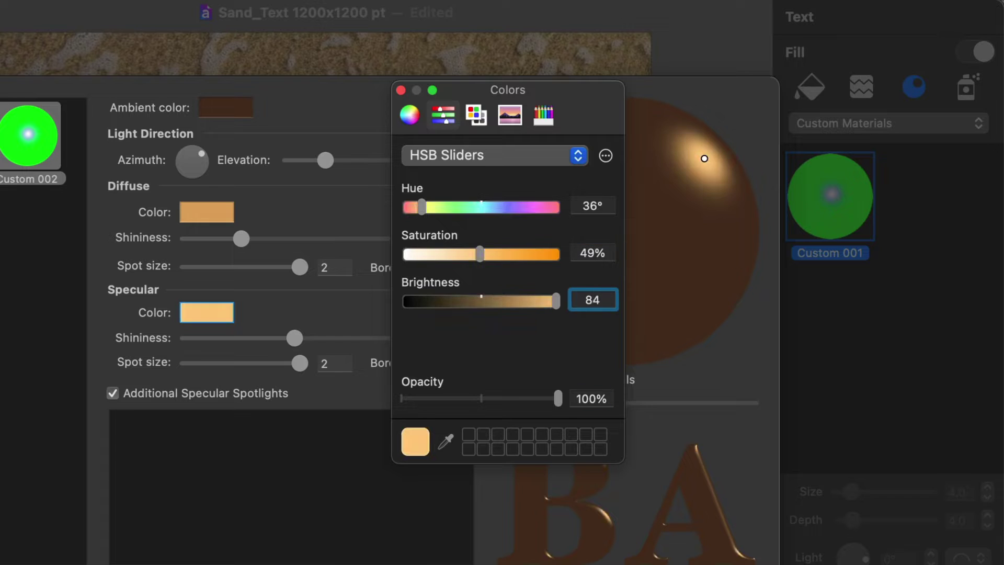
key(Tab)
key(Escape)
Set diffuse shininess to 0.117 and specular shininess to 1.168
click(442, 238)
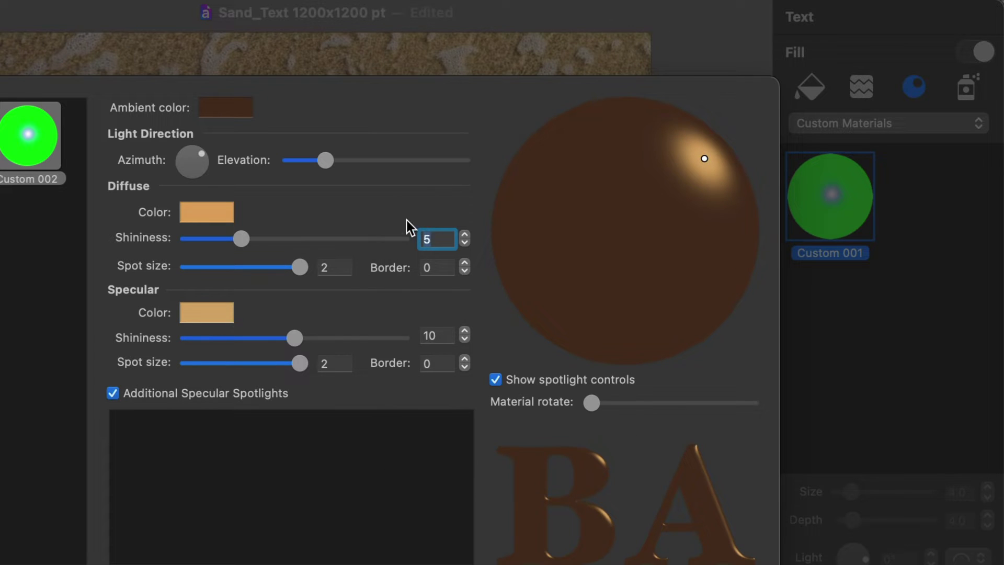
double_click(435, 334)
text(1.)
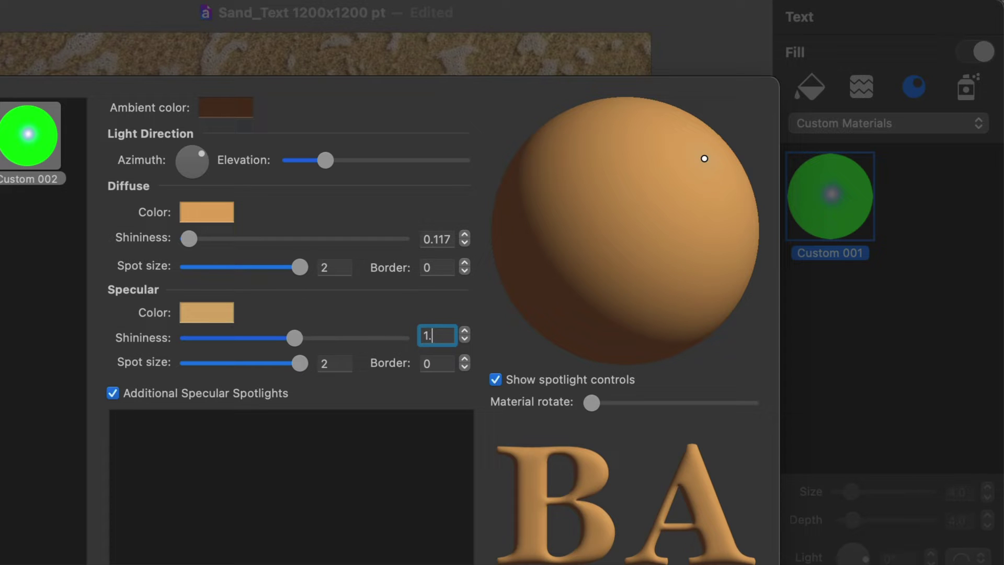
text(168)
key(Tab)
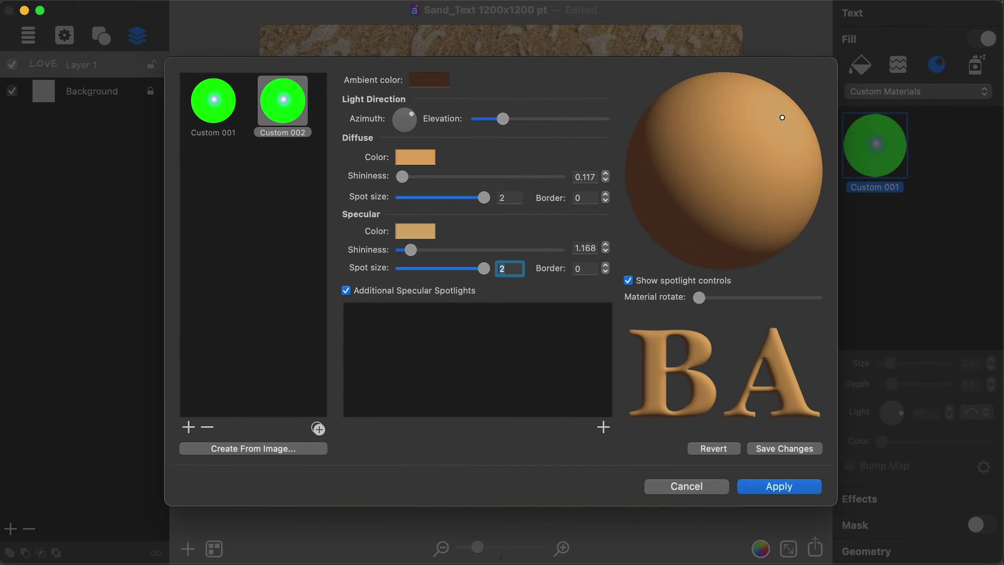
Save Custom 002 and apply it to LOVE with size 8.8, light 180° and depth 20
click(780, 490)
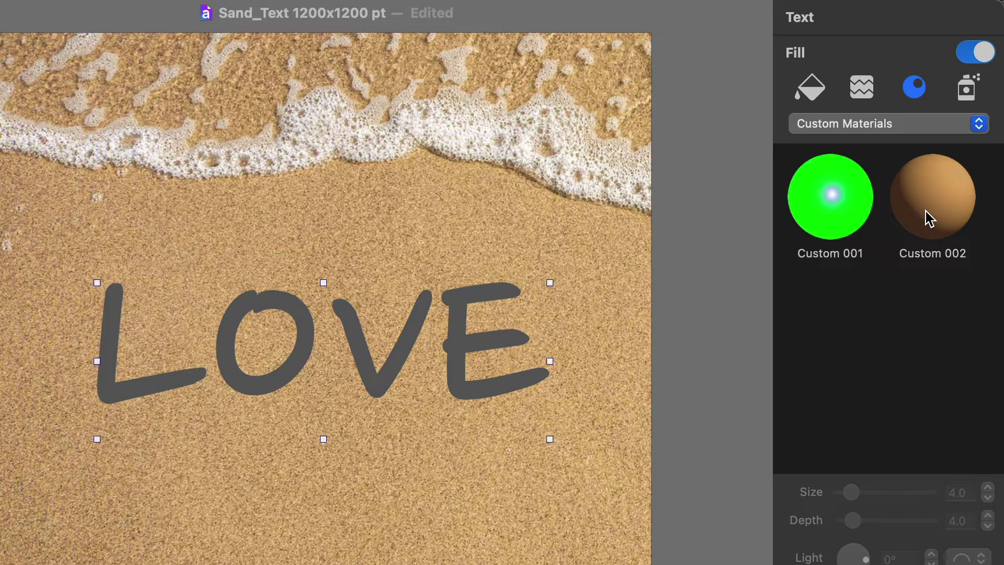
click(930, 219)
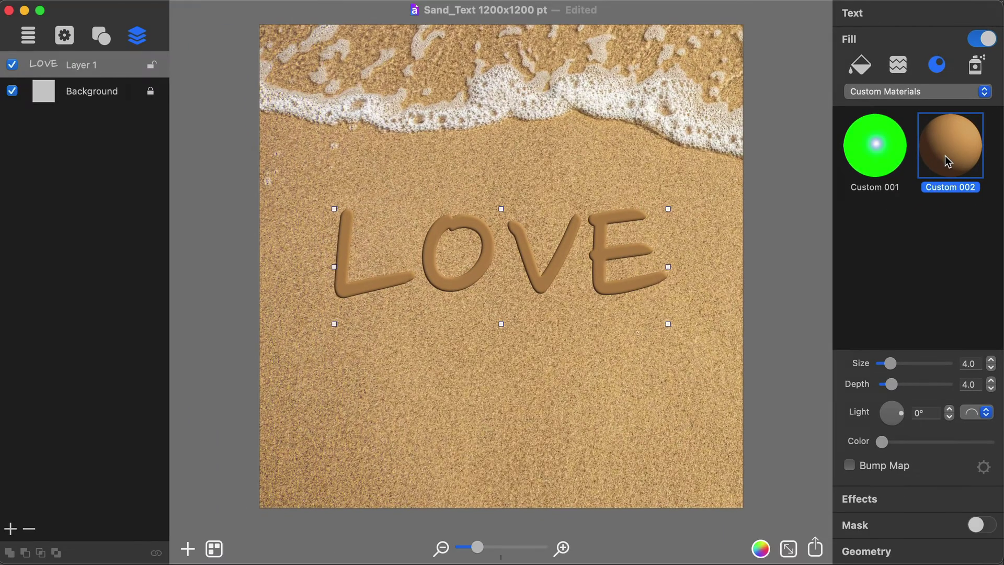
drag(891, 364, 906, 371)
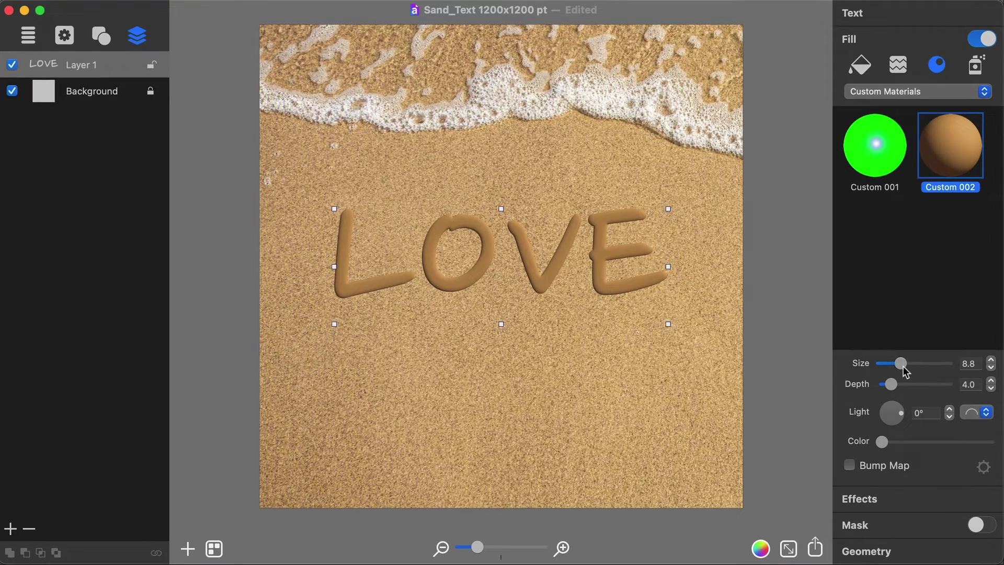
drag(906, 413, 881, 418)
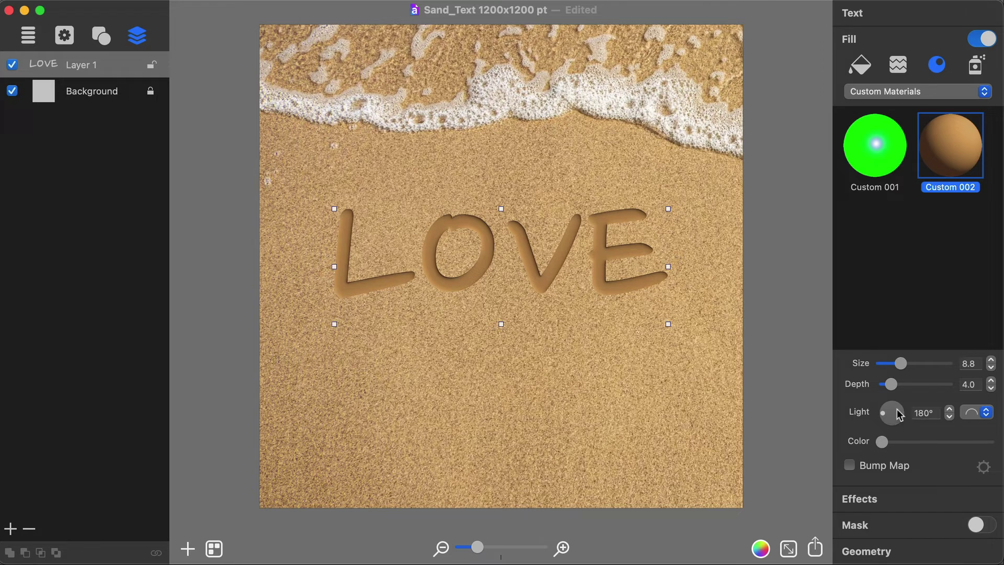
drag(891, 385, 928, 388)
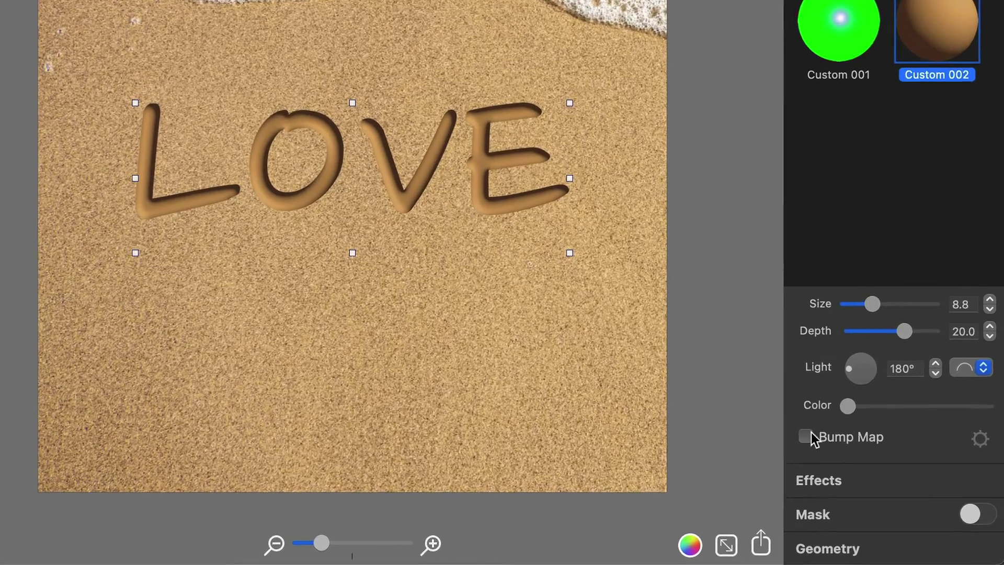
Enable a bump map using the Masks 2 Asphalt texture at scale -1.28 and amount 0.88
click(816, 444)
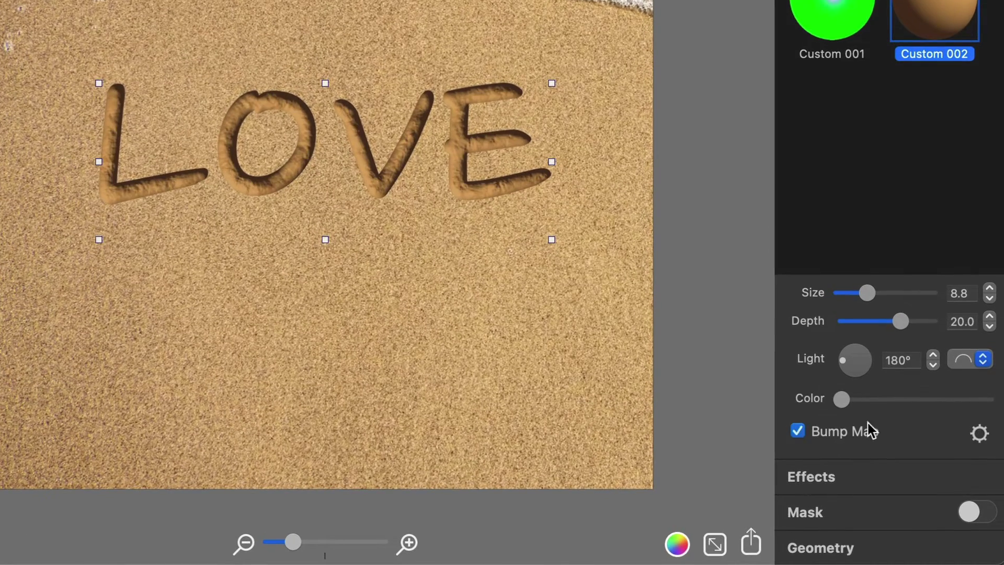
click(978, 433)
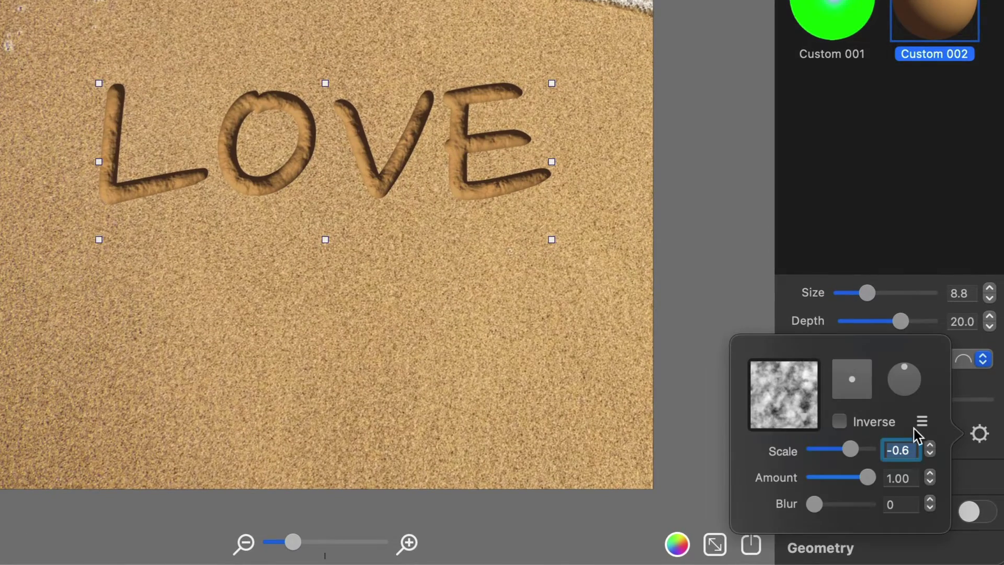
click(798, 391)
click(806, 13)
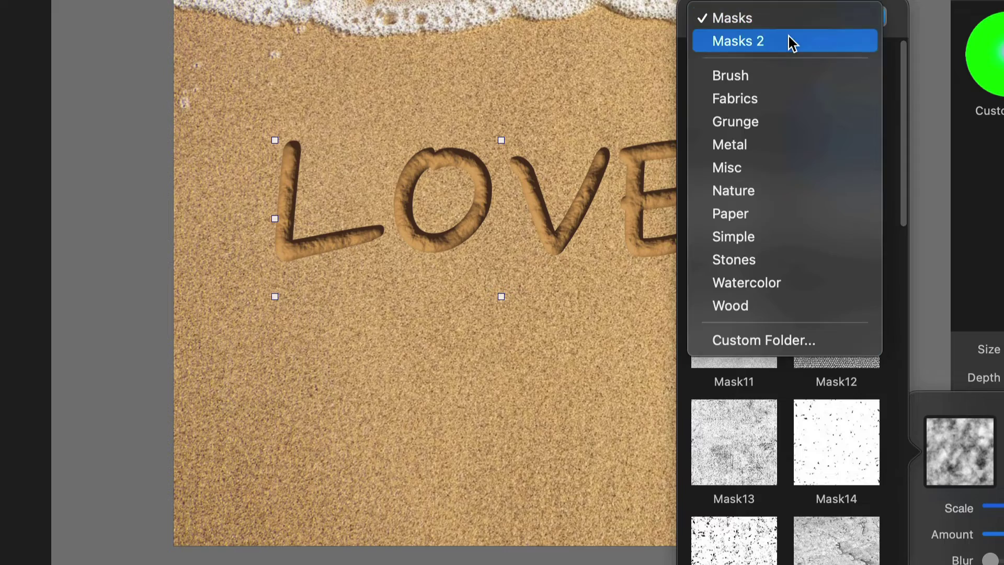
click(788, 36)
click(843, 337)
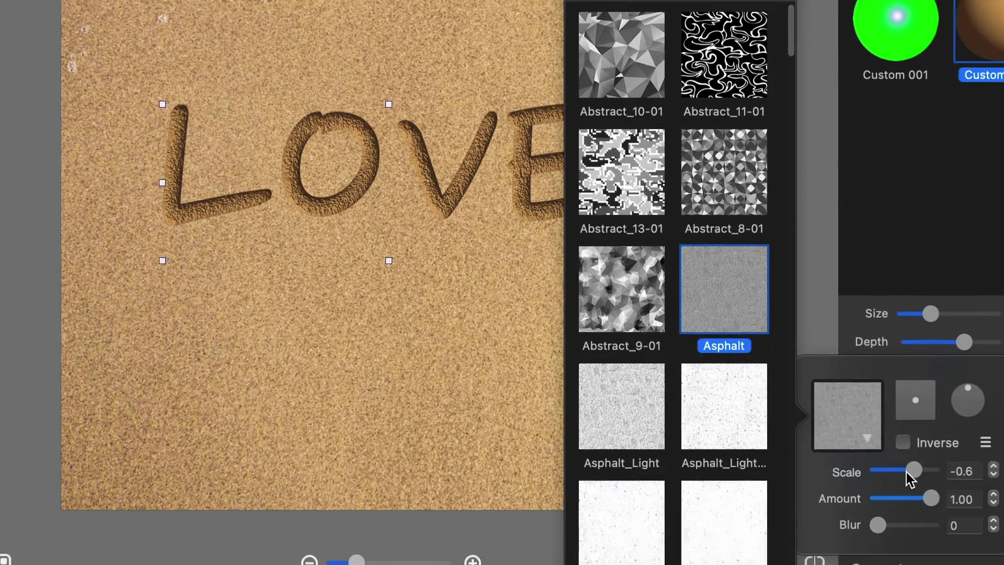
drag(911, 472, 859, 482)
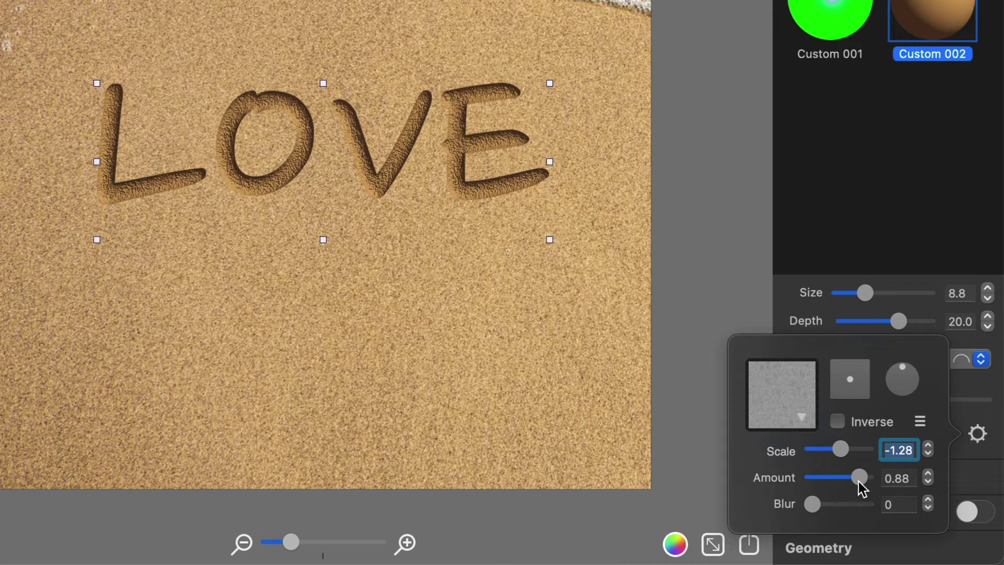
click(978, 436)
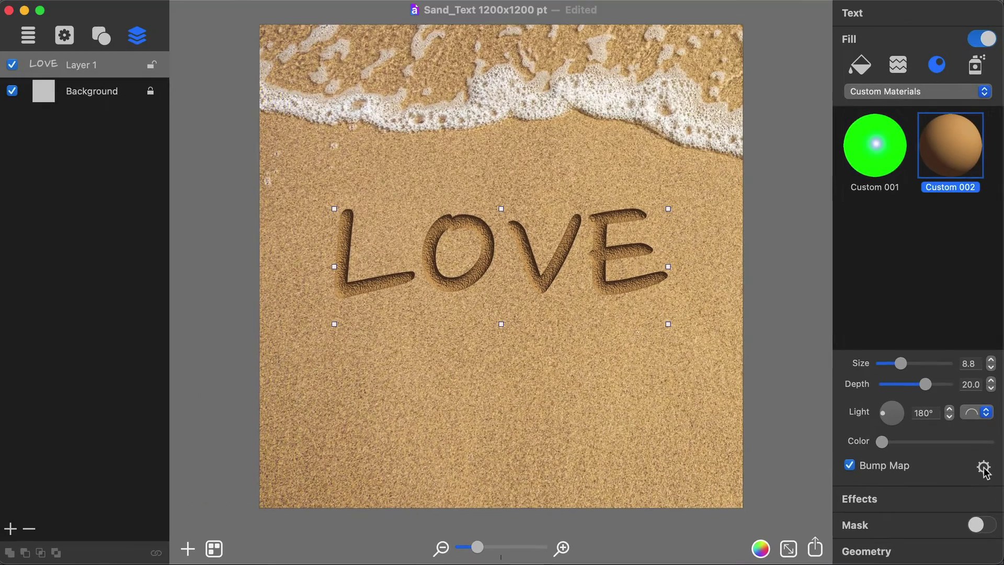
Enable a shadow on LOVE with blur 0.5, distance 10.1 and angle 227°
click(904, 500)
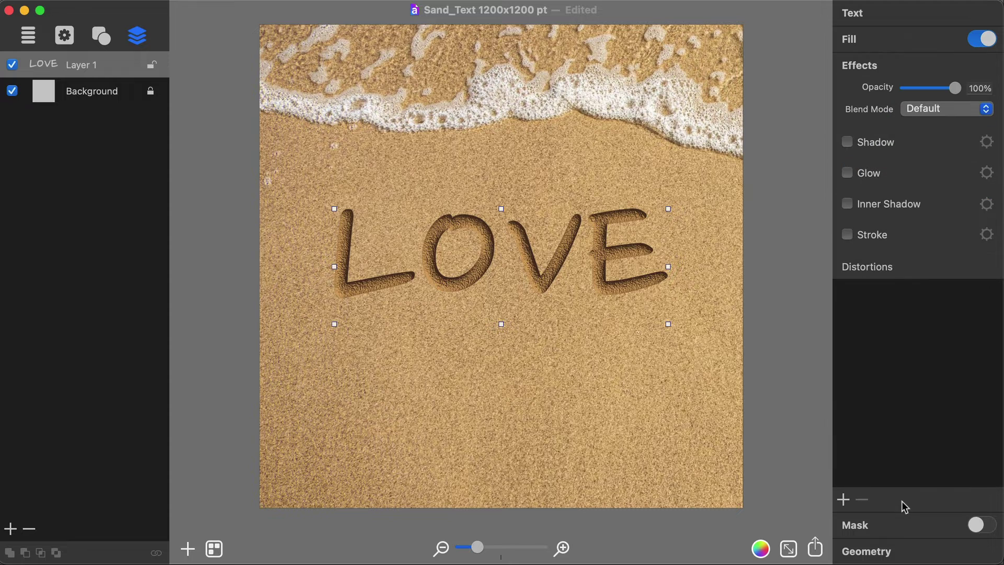
click(986, 143)
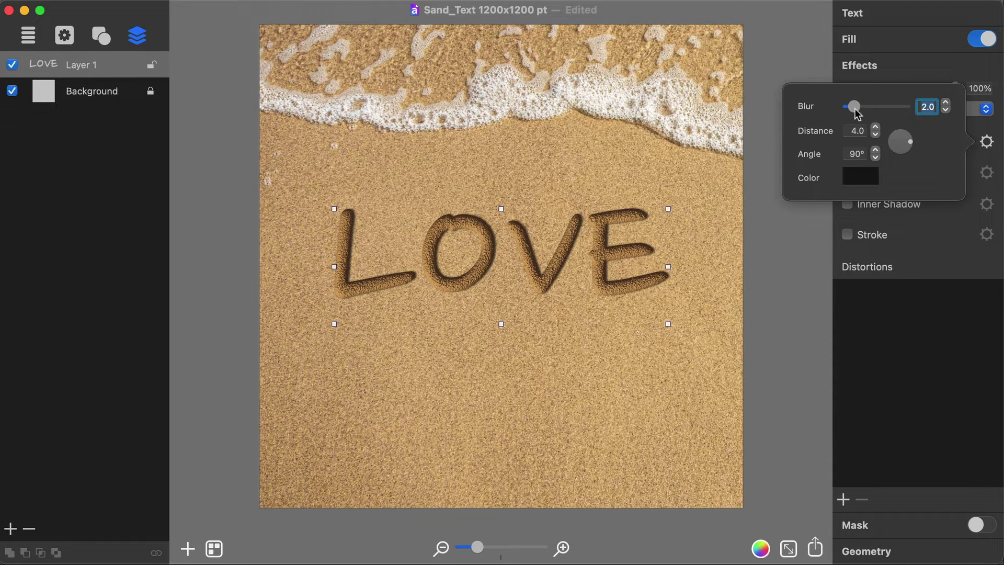
drag(854, 108, 849, 107)
drag(911, 142, 885, 156)
Change the shadow colour to a light tan with hue 36°
click(860, 176)
drag(671, 152, 577, 163)
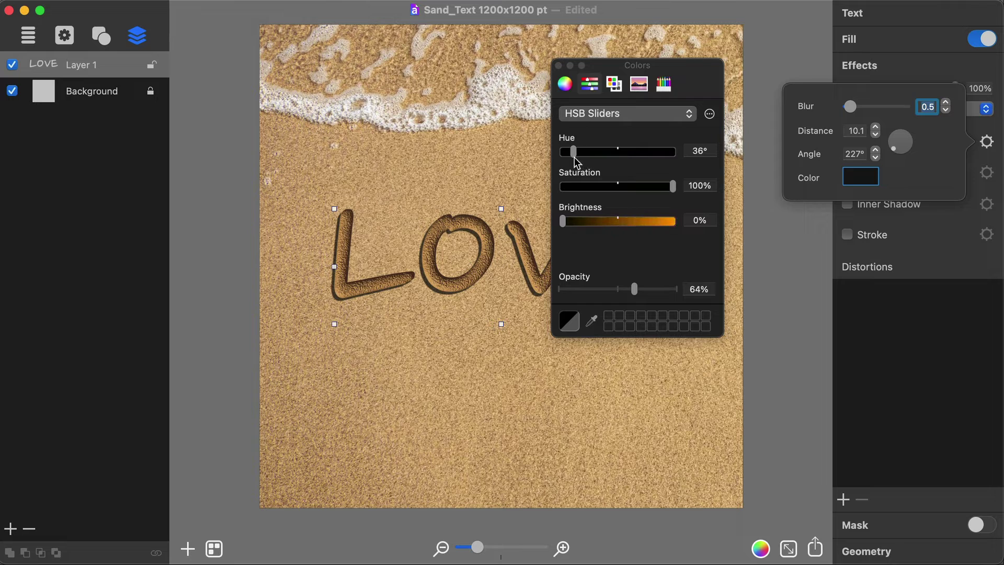
drag(673, 187, 602, 187)
drag(562, 221, 666, 227)
click(558, 65)
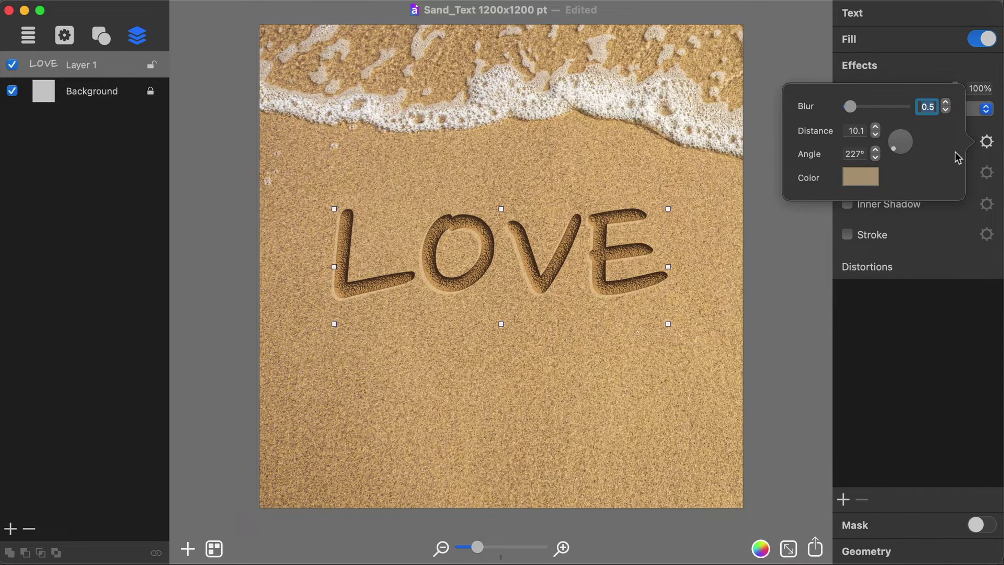
click(986, 141)
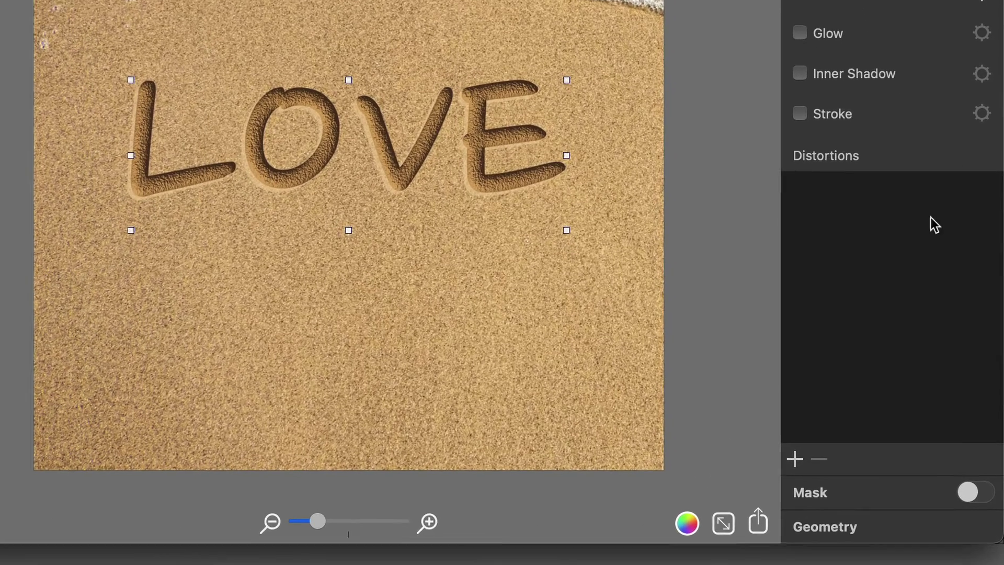
Add a Roundness distortion with roundness 26 and offset 0.12
click(795, 459)
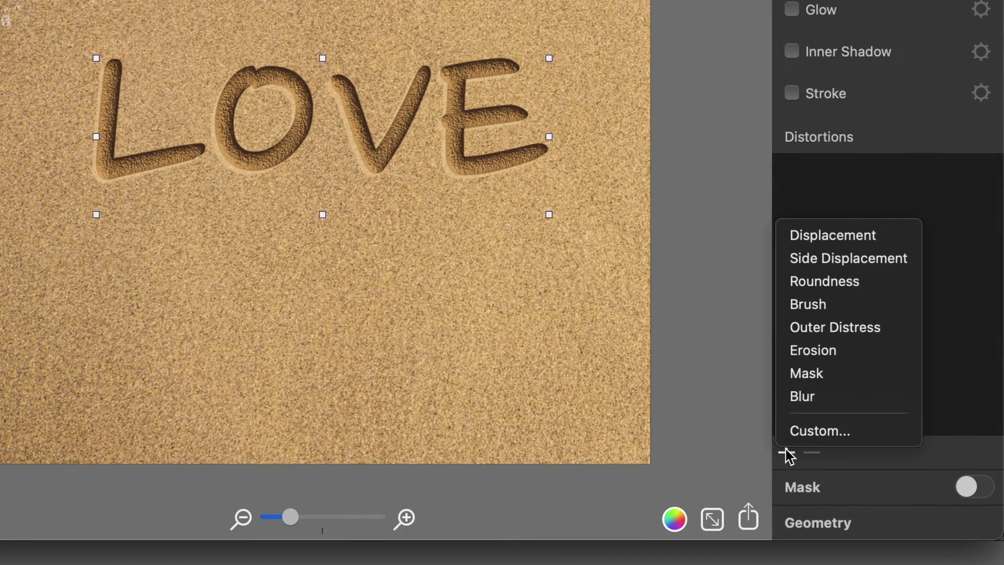
click(887, 285)
click(980, 179)
drag(784, 143, 790, 143)
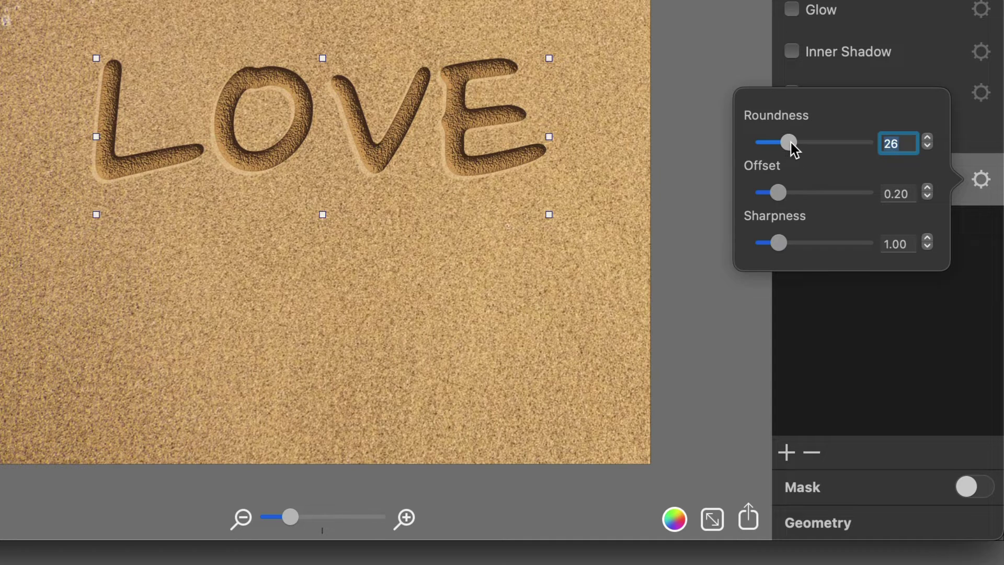
drag(779, 193, 770, 193)
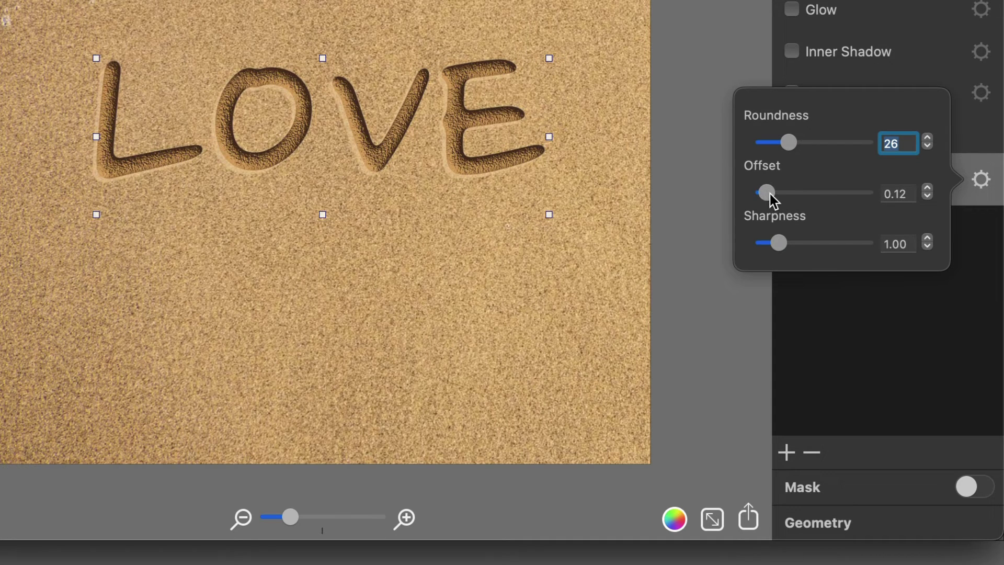
click(825, 350)
Add a Displacement distortion with scale 0.13, amount 0.91 and details 50
click(788, 452)
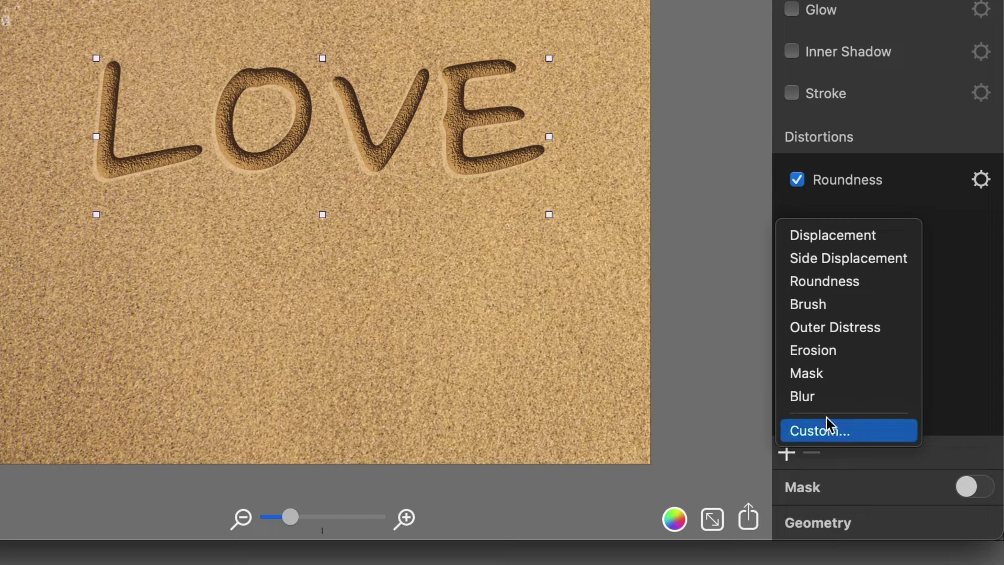
click(891, 239)
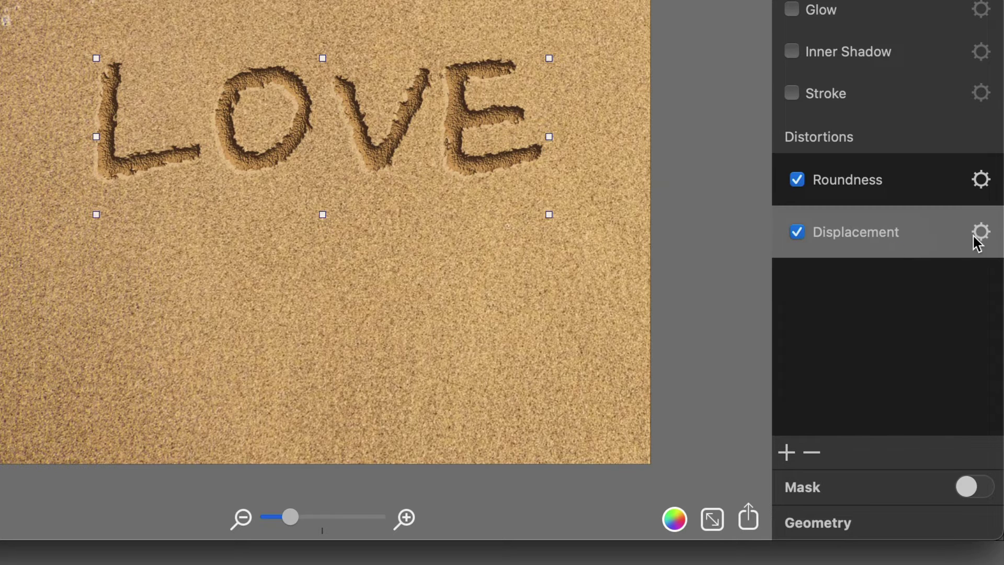
click(982, 235)
drag(768, 236, 766, 237)
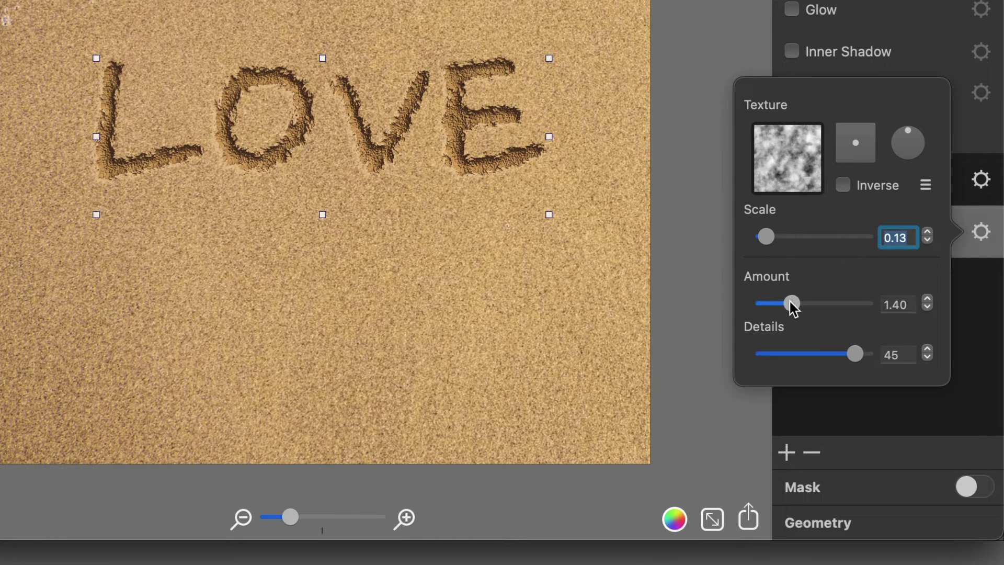
drag(789, 302, 780, 302)
drag(855, 354, 868, 352)
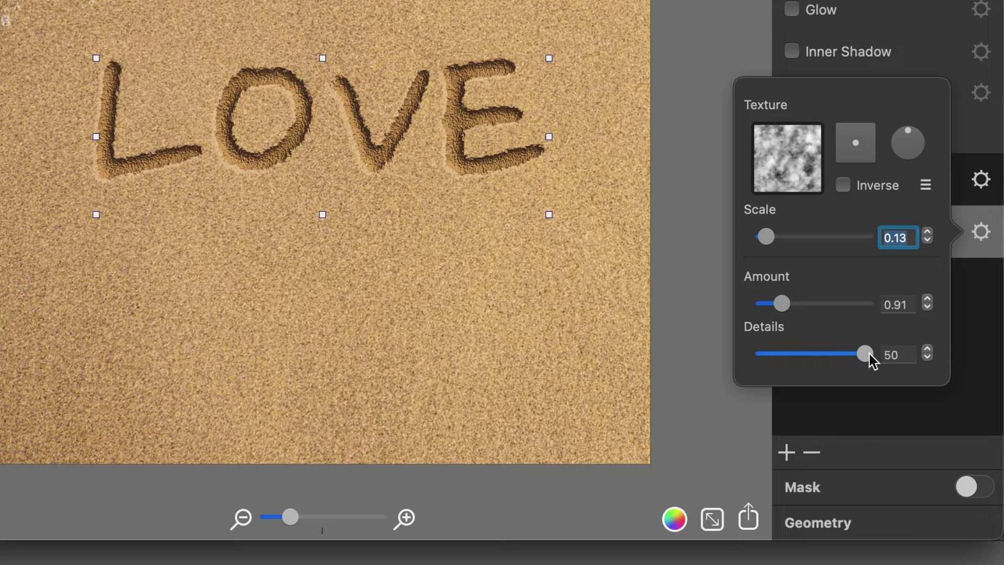
Add a Side Displacement distortion with scale 0.26 and amount 0.89
click(786, 453)
click(903, 257)
click(981, 285)
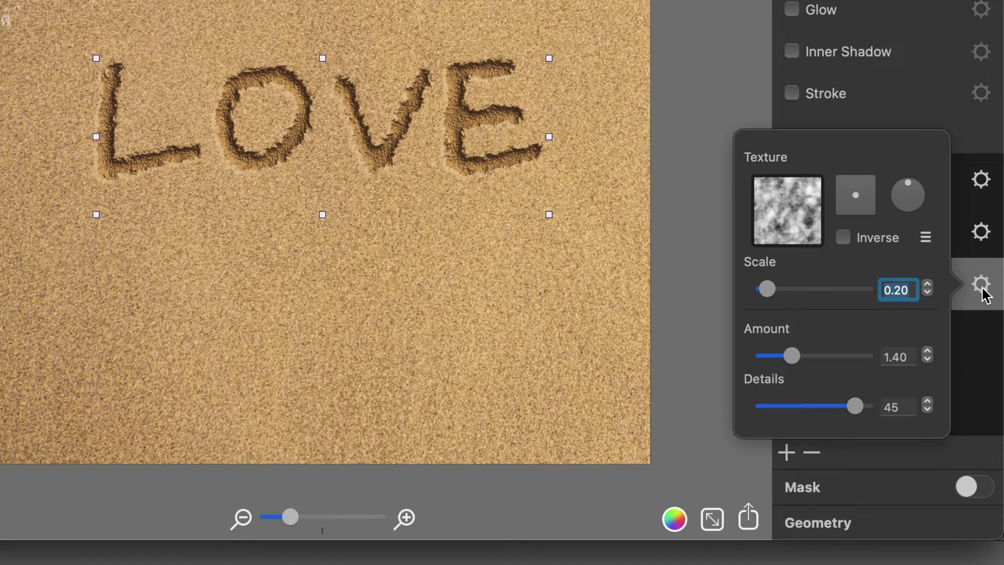
drag(768, 289, 768, 288)
drag(792, 356, 781, 355)
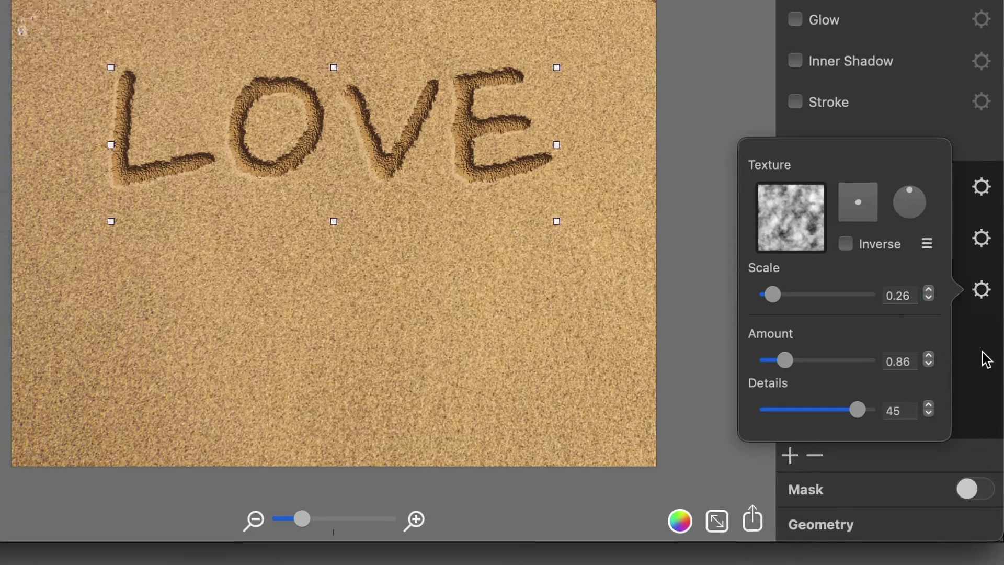
Duplicate the LOVE layer as Layer 1 copy and nudge it into place
click(986, 354)
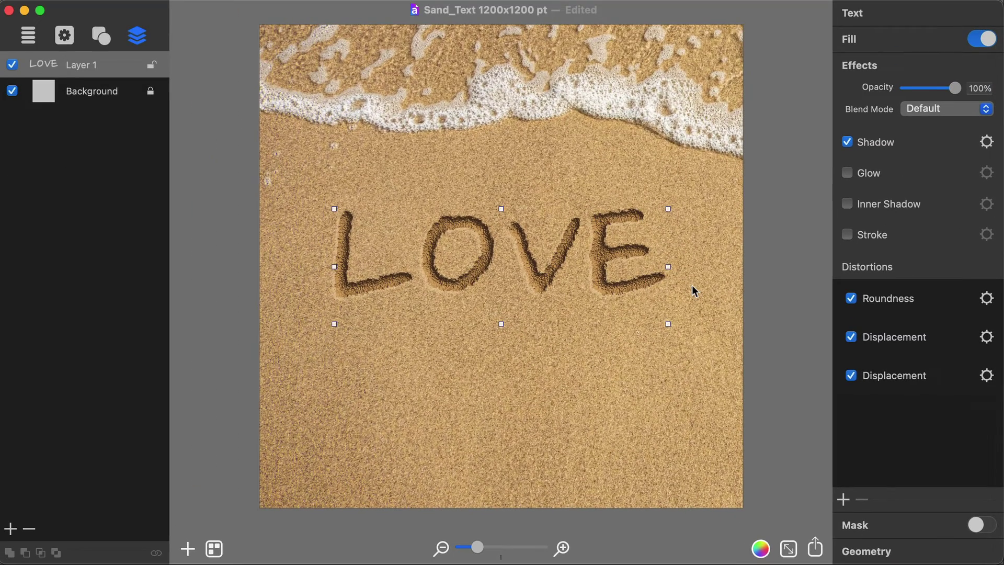
key(super+d)
drag(658, 285, 653, 283)
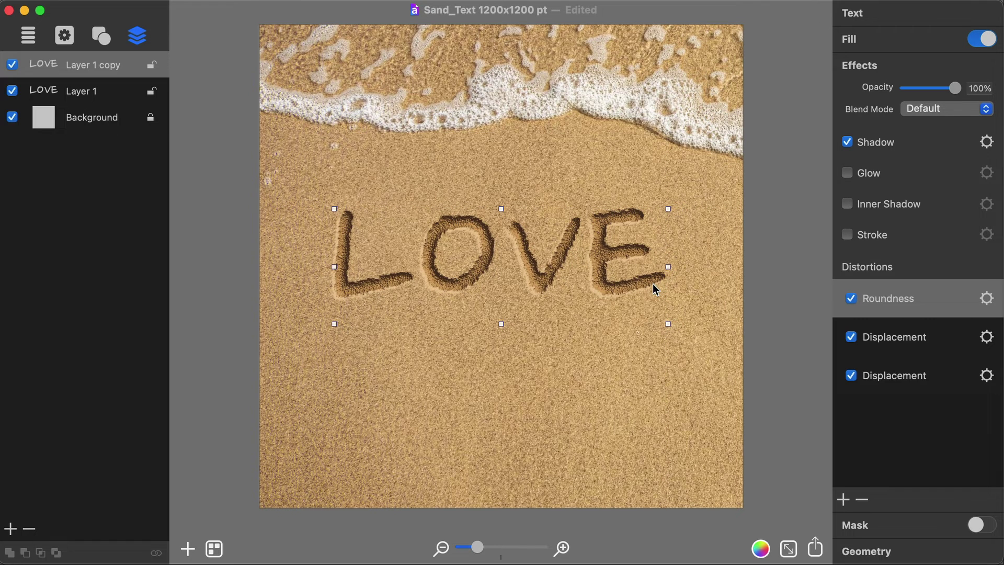
On Layer 1, rotate the sand fill material's Light dial to a new angle
click(110, 93)
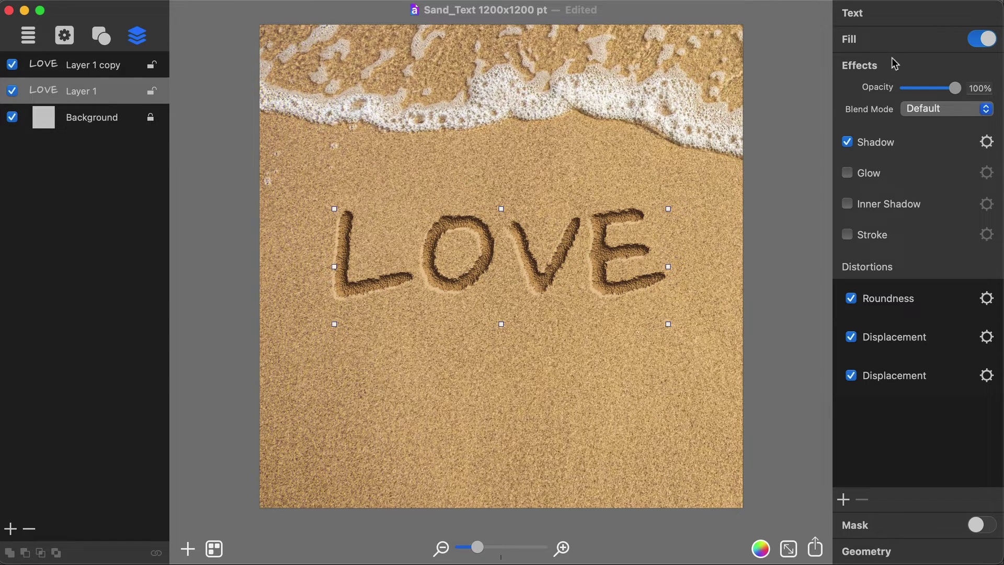
click(898, 45)
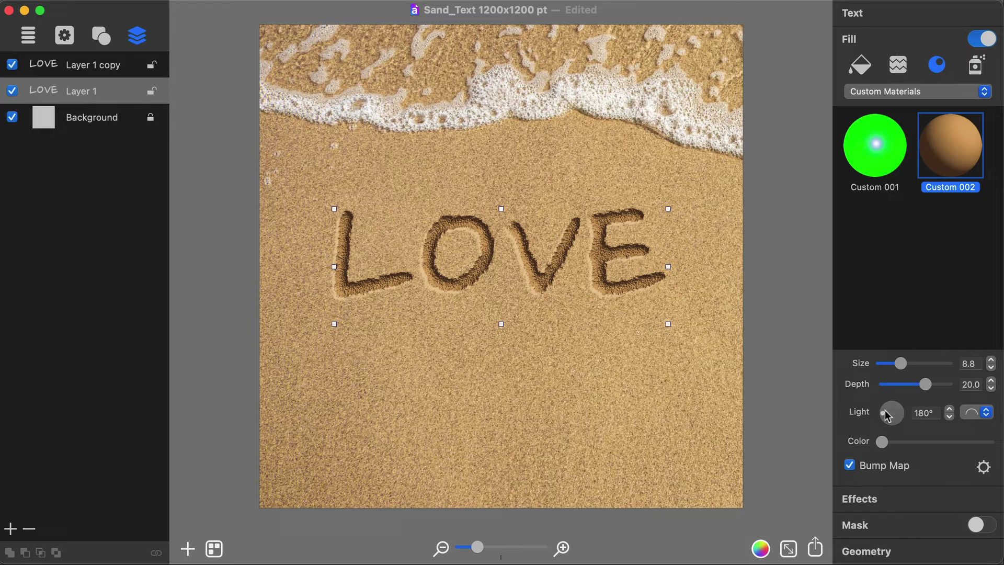
drag(906, 415, 910, 413)
click(911, 501)
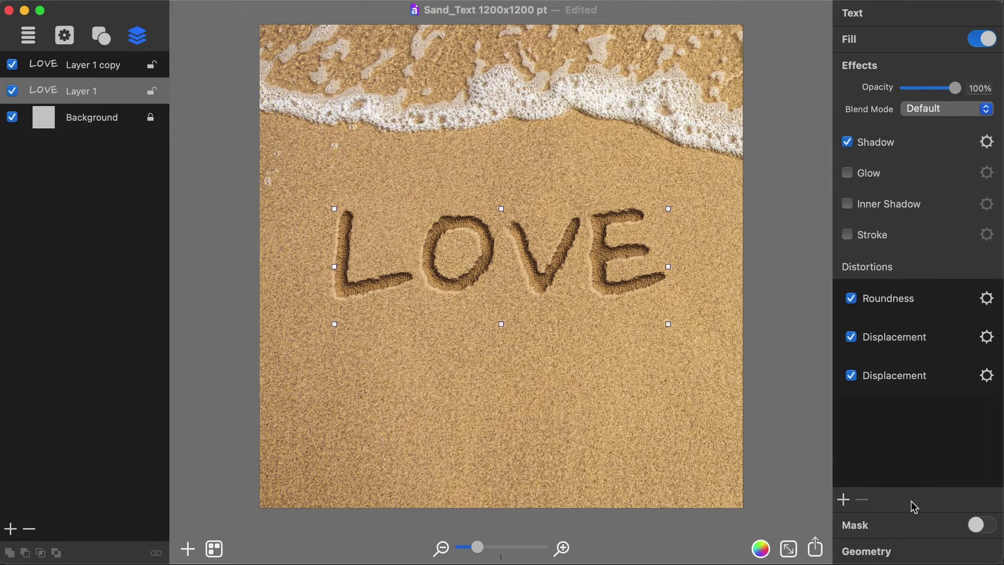
click(928, 293)
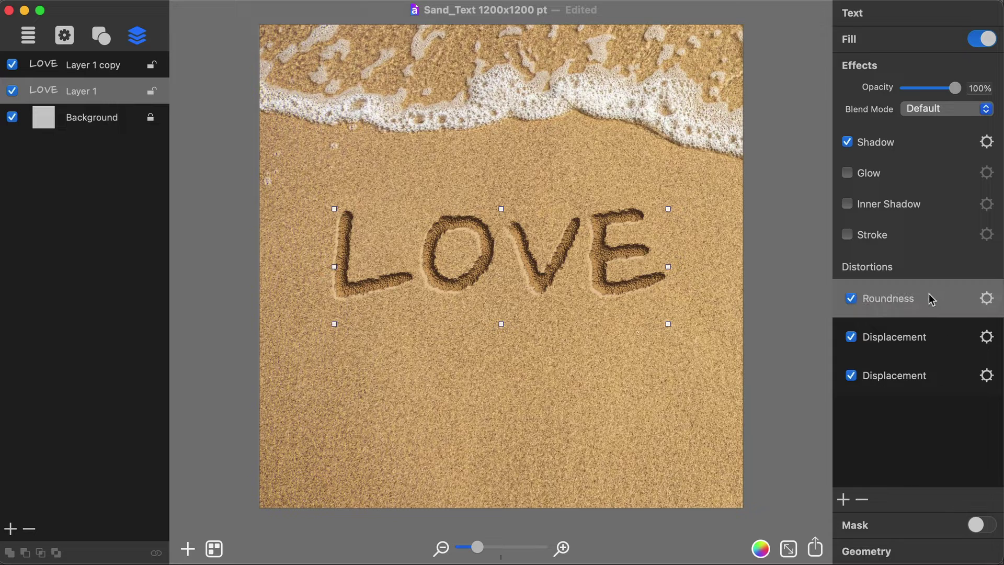
Remove Layer 1's three existing distortions and turn off its Shadow
shift+click(931, 375)
click(862, 502)
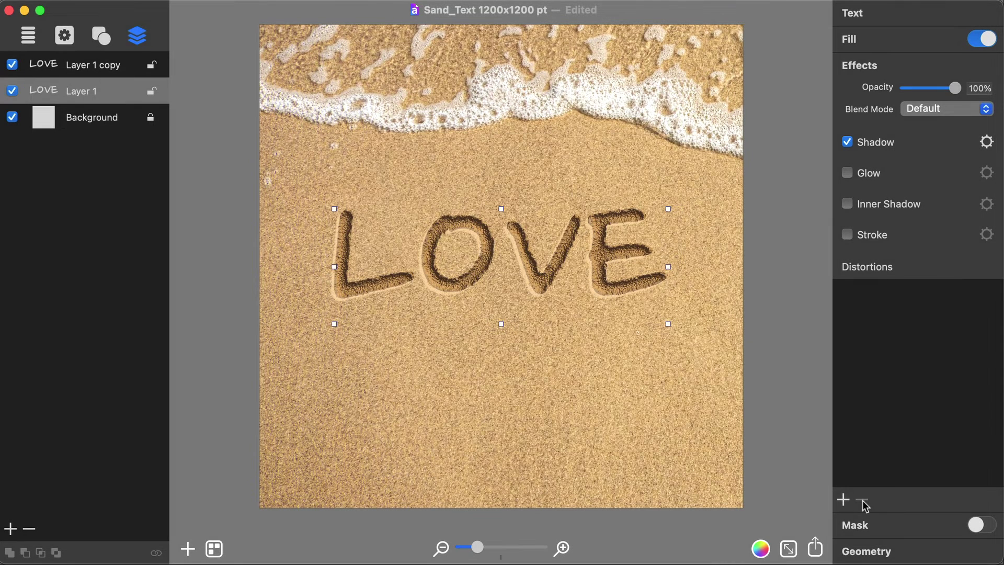
click(851, 145)
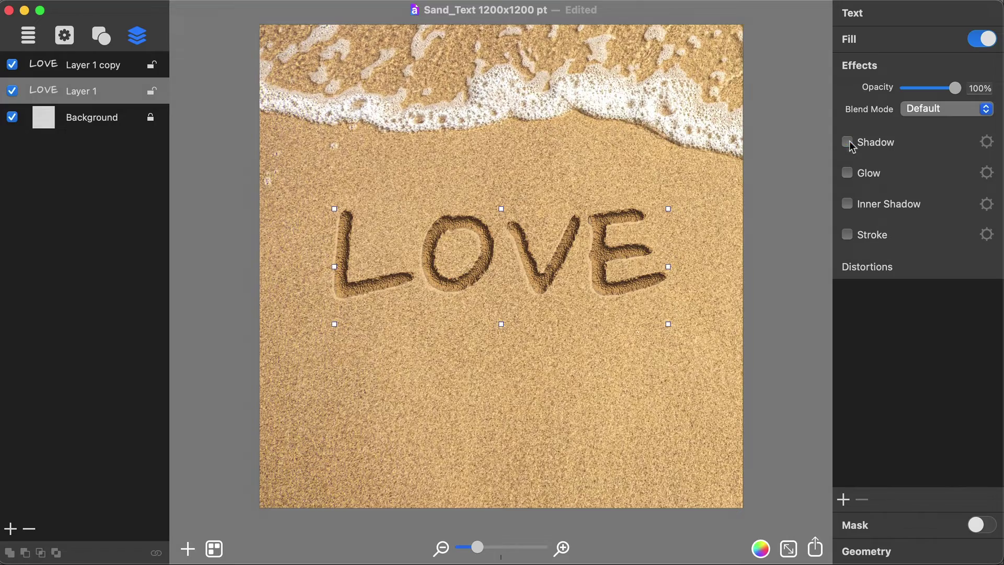
Add a Roundness distortion set to 45 with Offset 0.48
click(844, 500)
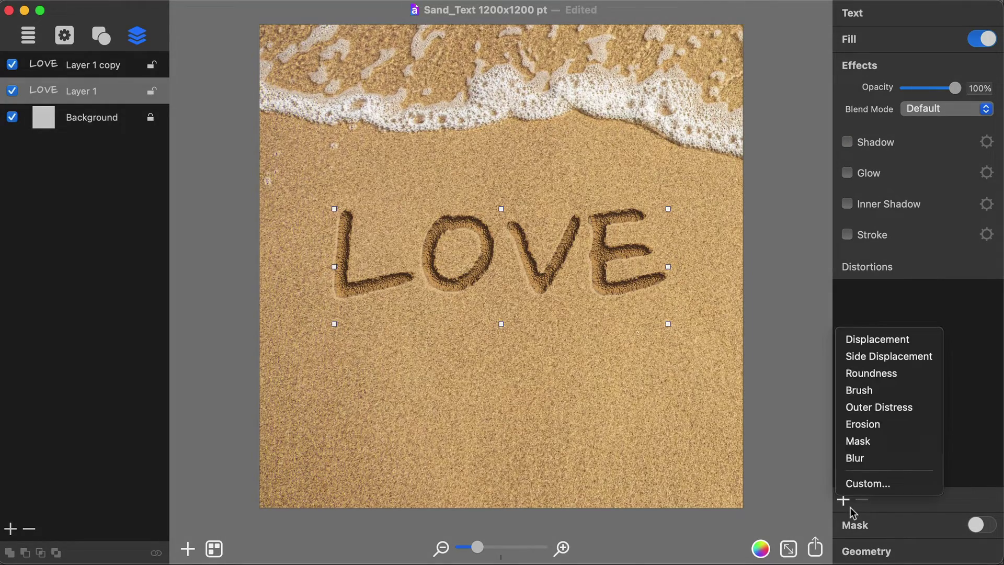
click(906, 378)
click(985, 299)
drag(820, 269, 841, 269)
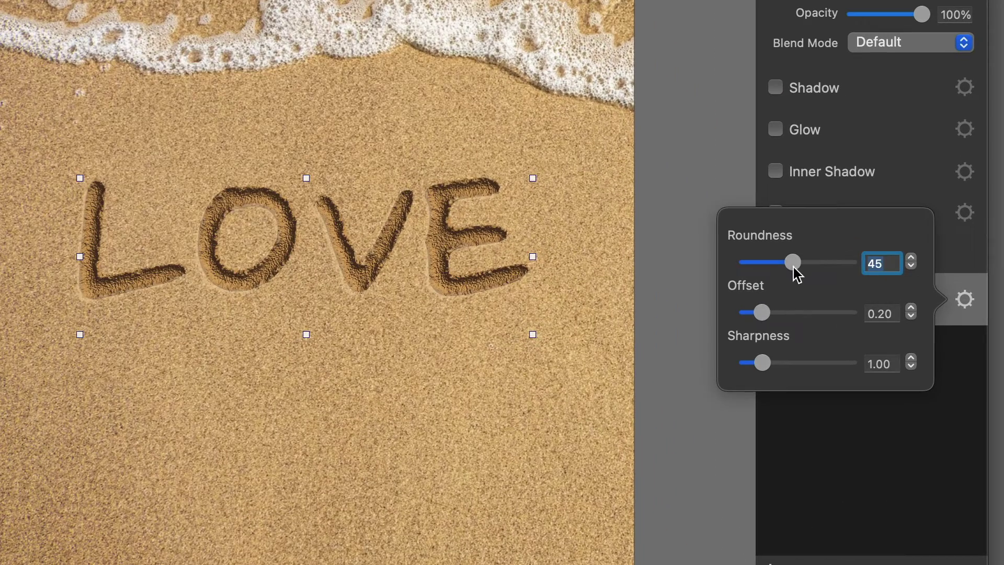
drag(817, 309, 849, 310)
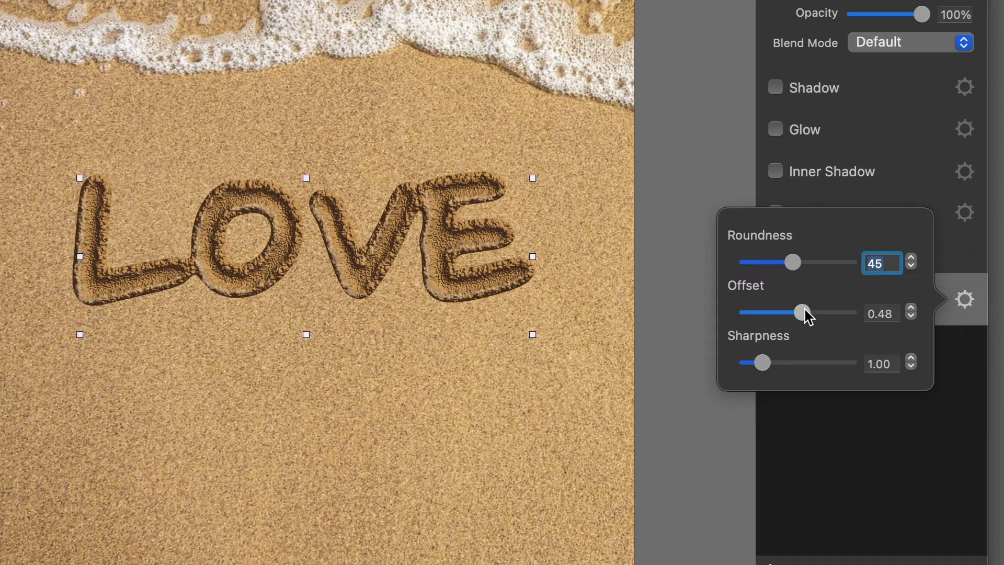
click(811, 407)
Add an Outer Distress distortion using the Masks 2 > Clouds_2 texture
click(787, 479)
click(883, 358)
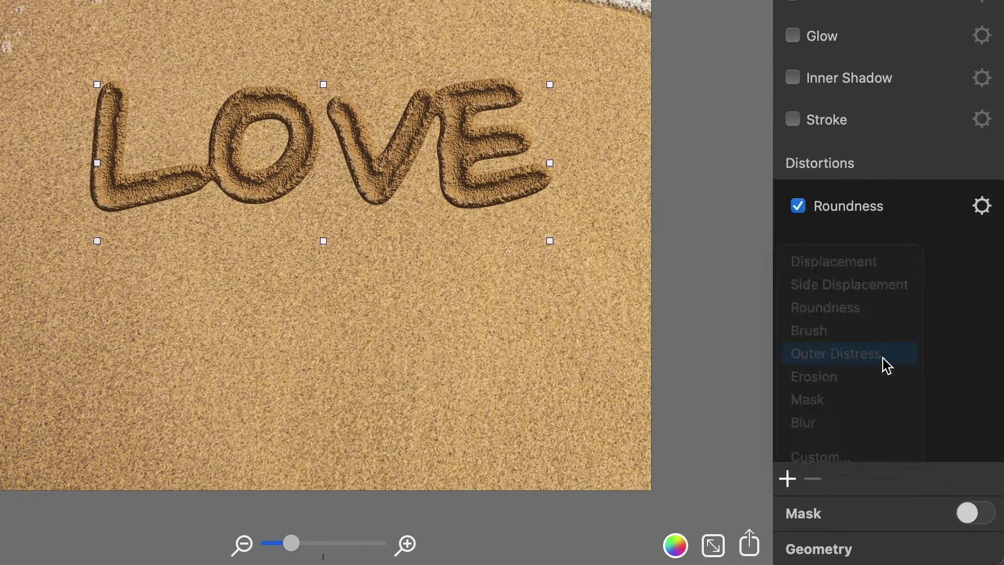
click(981, 258)
click(776, 118)
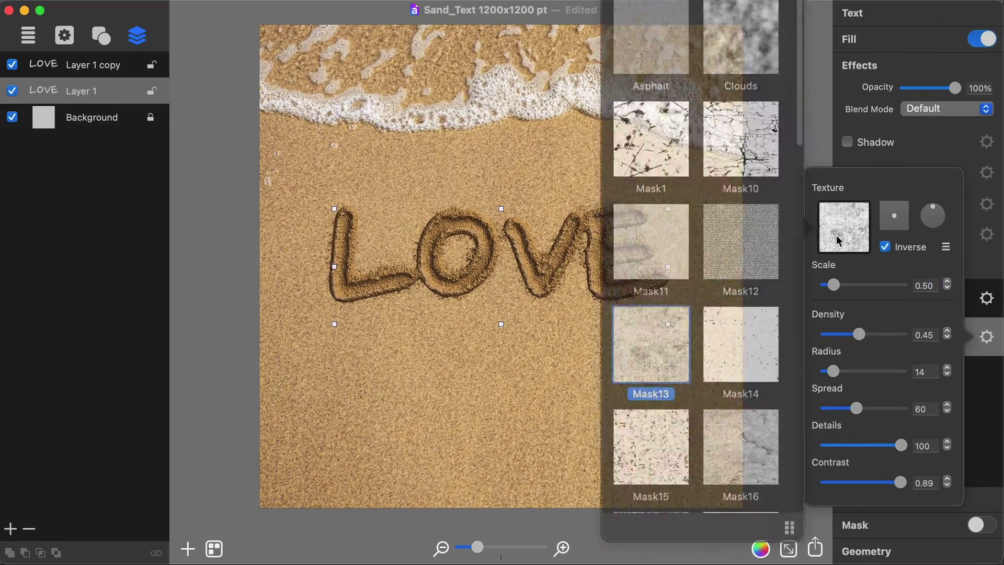
click(721, 13)
click(718, 29)
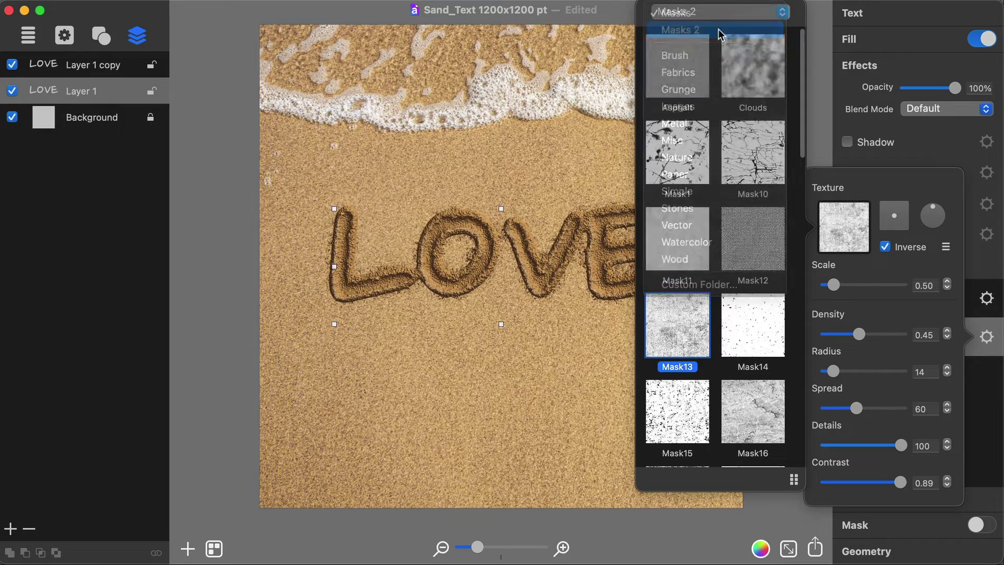
scroll(700, 157, down, 10)
click(697, 132)
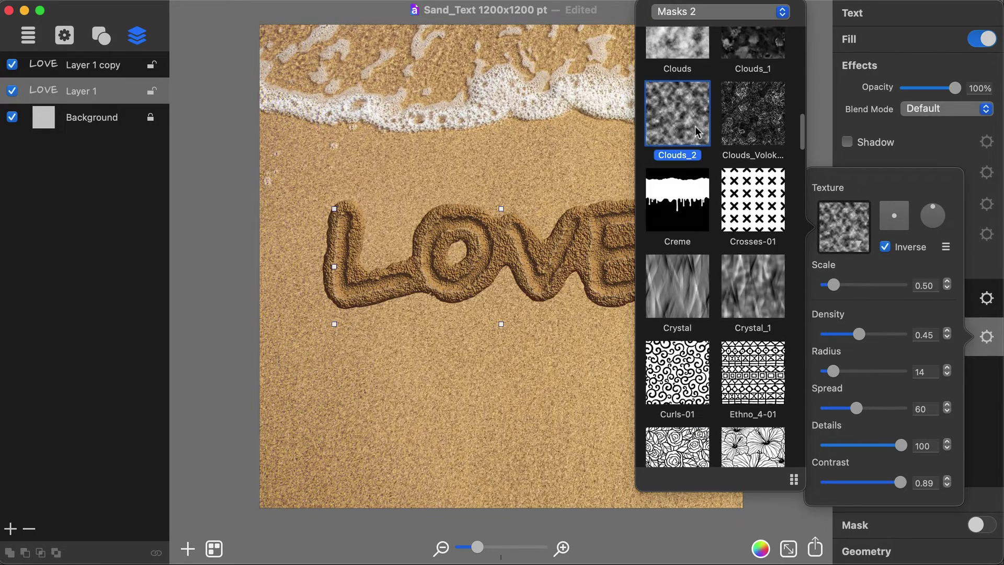
Set the Outer Distress to Scale 0.09, Density 0.20, Radius 15 and Spread 36
drag(834, 285, 827, 285)
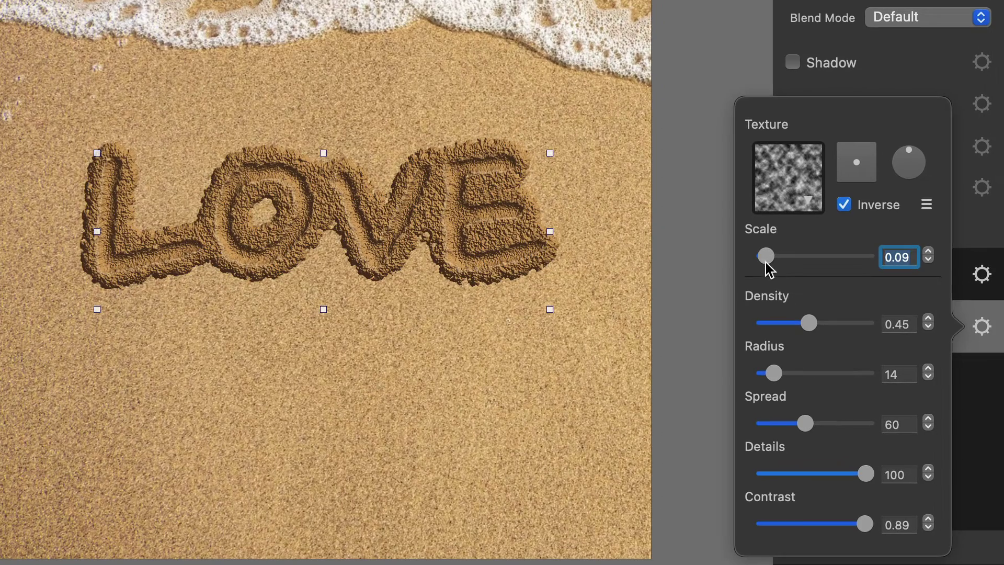
drag(859, 334, 776, 323)
drag(776, 373, 777, 373)
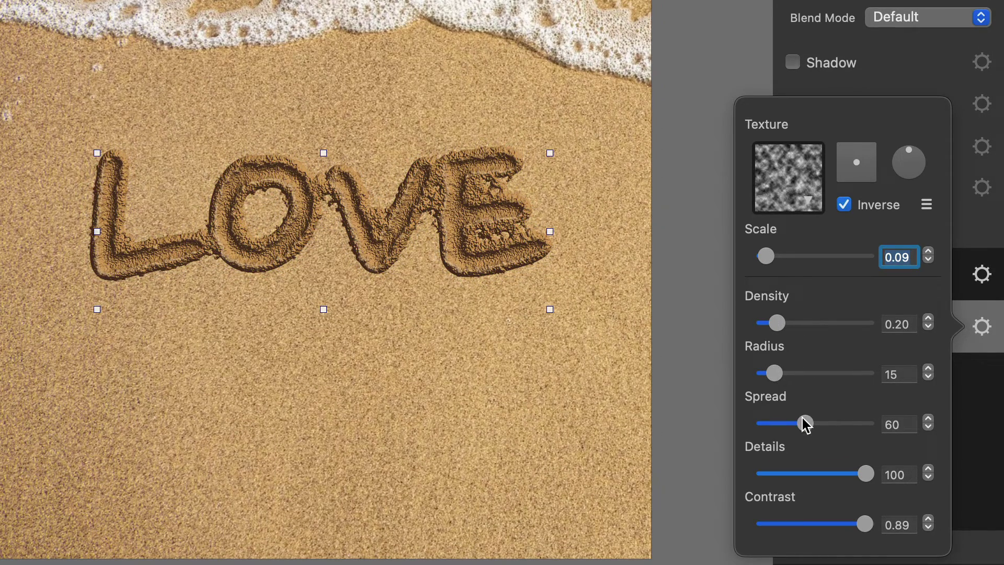
drag(804, 422, 793, 431)
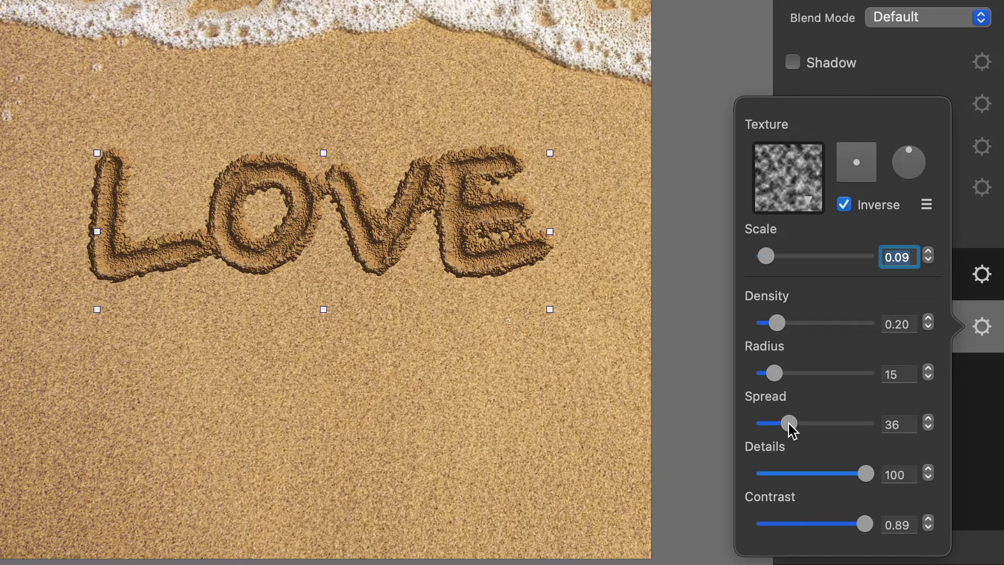
key(Escape)
Add two Displacements: Scale 0.33, Amount ~2.6; and Scale 0.58, Amount 1.84, Details 50
click(789, 547)
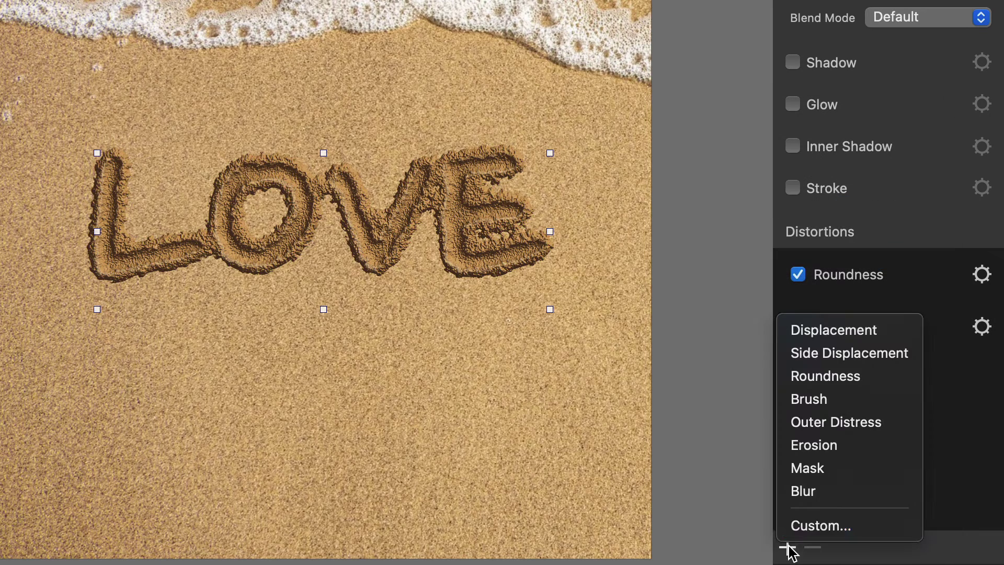
click(899, 340)
drag(771, 384, 774, 385)
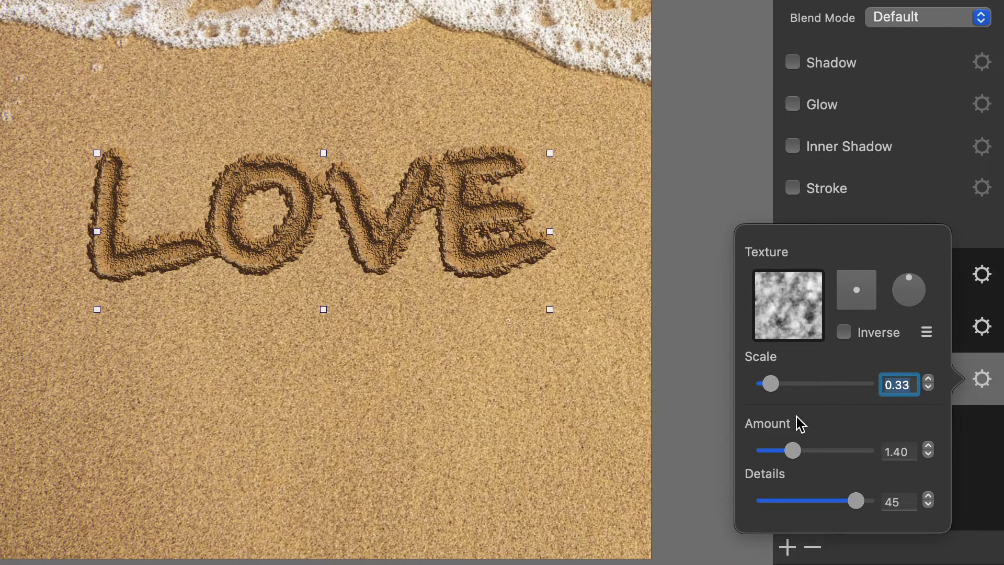
drag(796, 451, 820, 452)
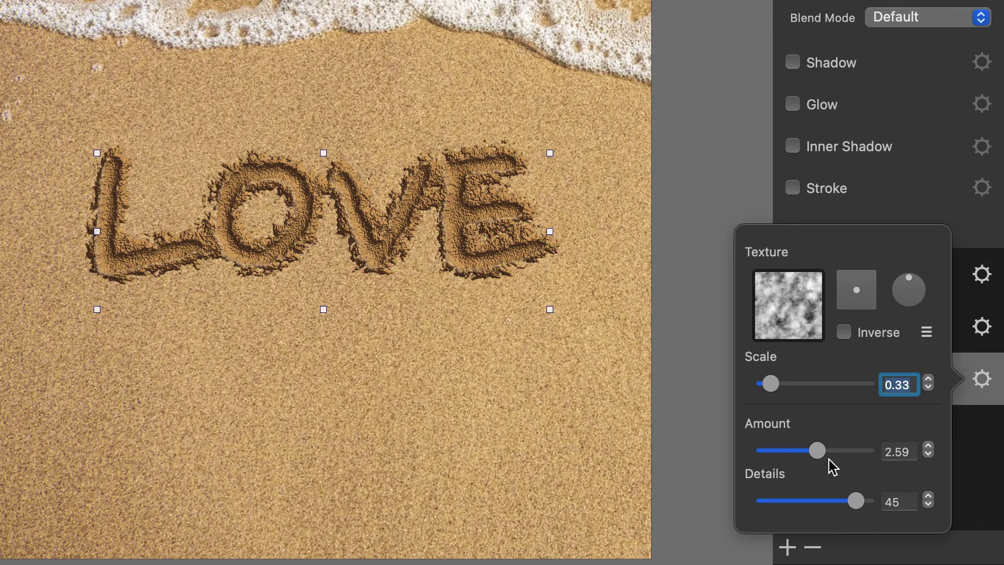
click(787, 547)
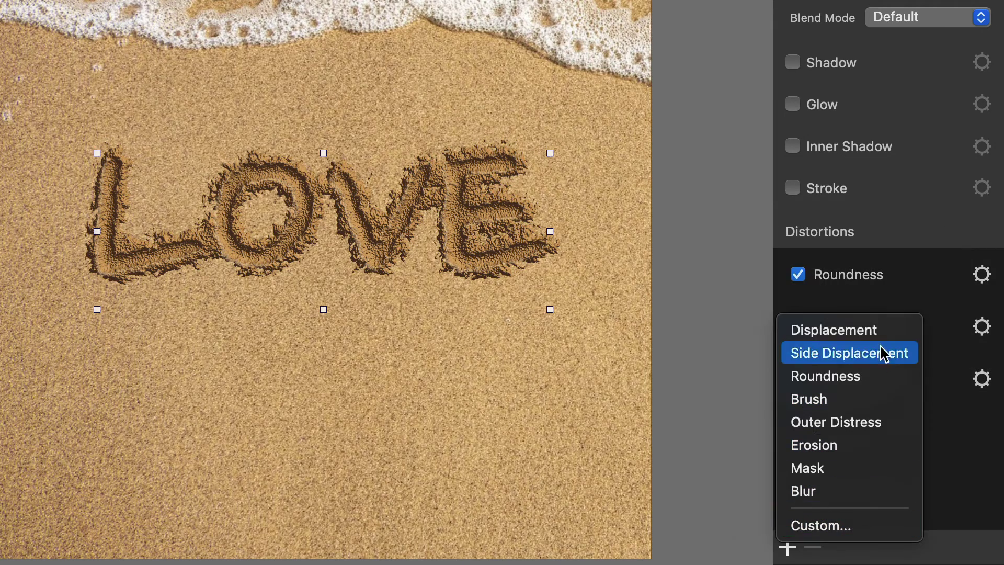
click(857, 331)
click(982, 434)
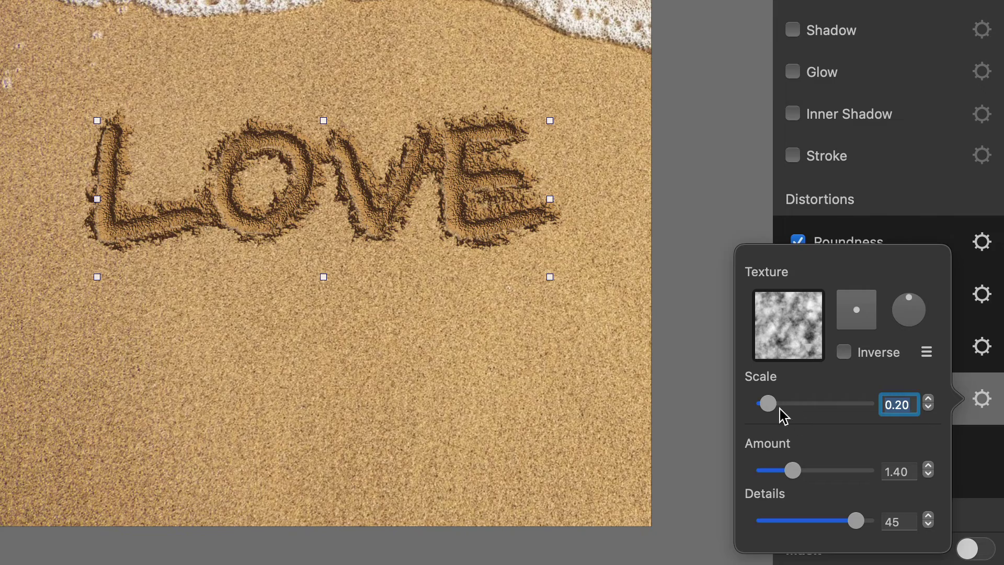
drag(779, 409, 777, 404)
drag(796, 470, 803, 470)
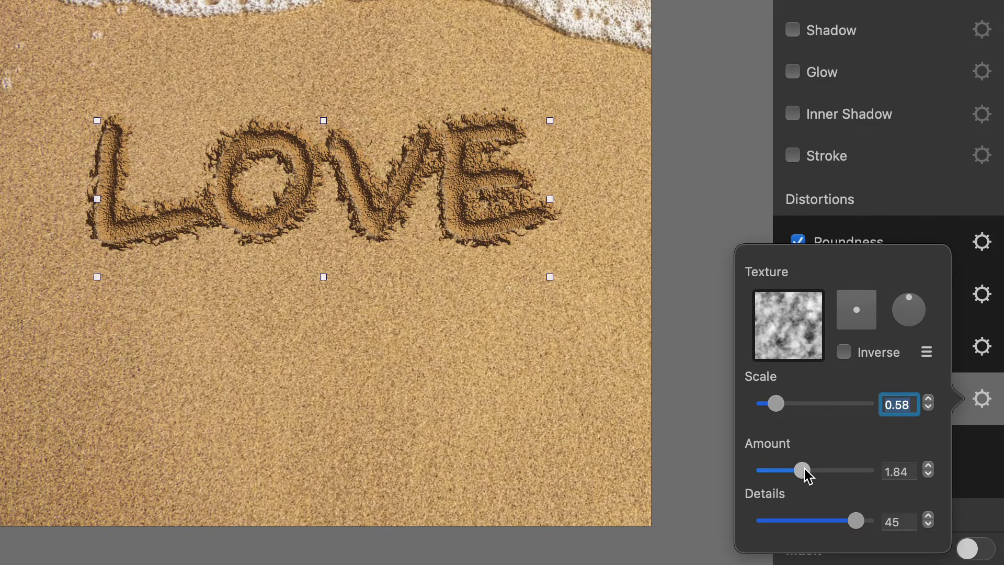
drag(855, 520, 866, 520)
key(Escape)
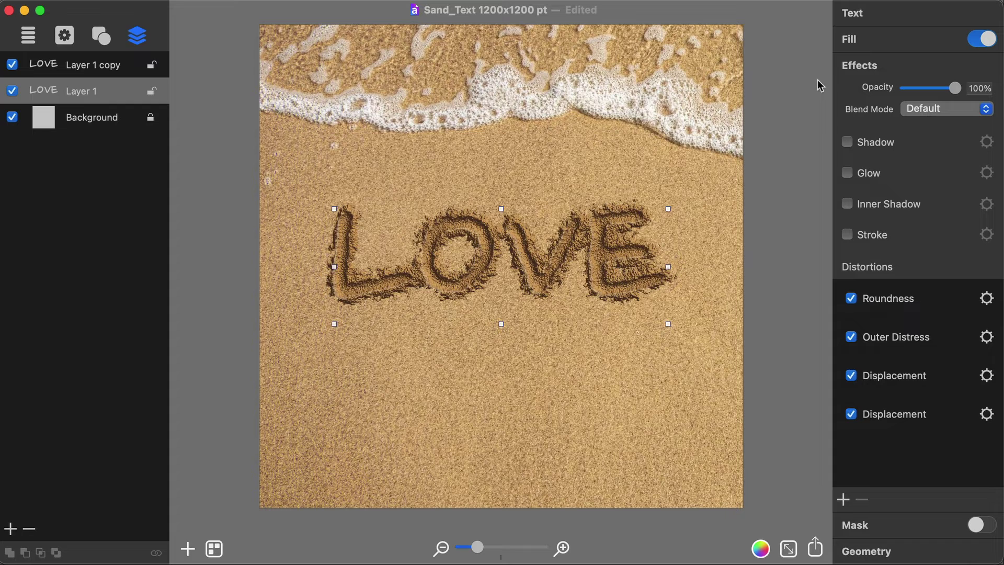
Give the sand fill's bump map the Masks > Clouds texture at Scale about -2.9
click(862, 43)
click(984, 467)
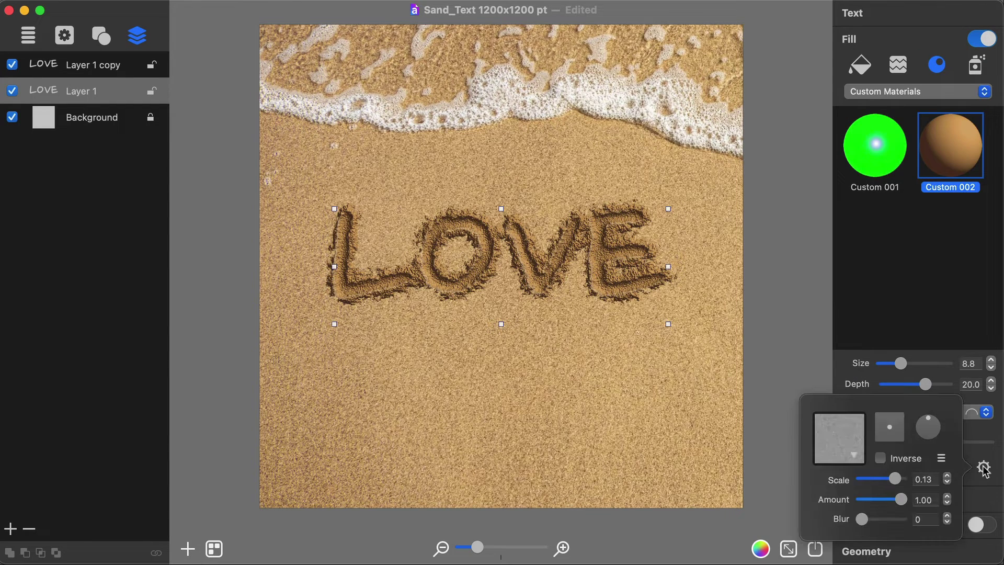
click(852, 434)
click(749, 191)
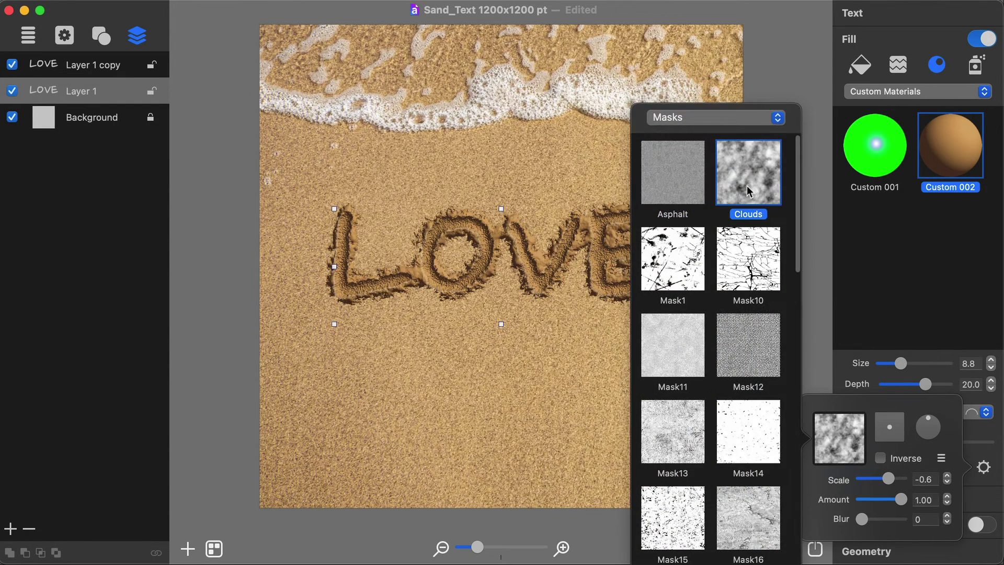
drag(894, 480, 869, 479)
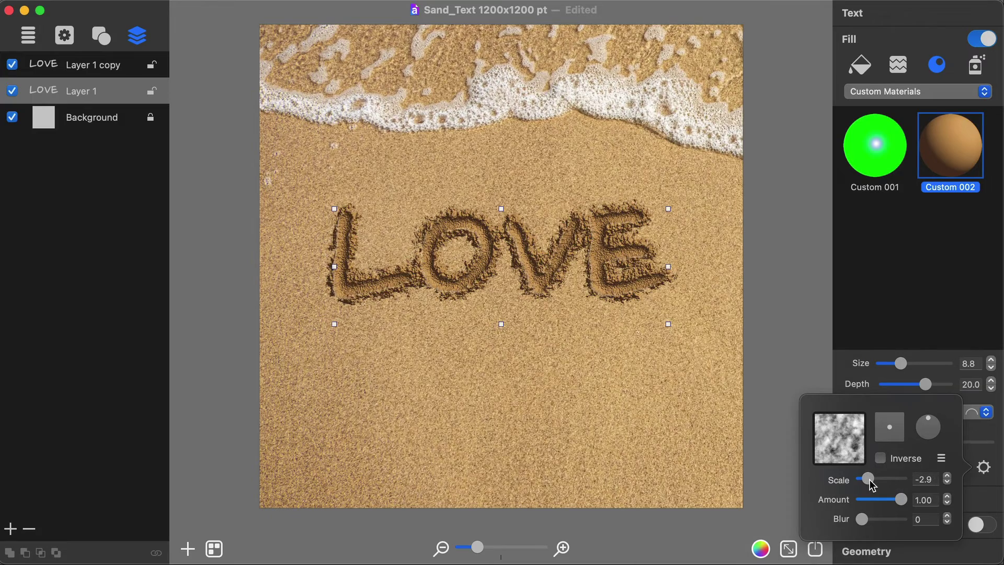
click(769, 292)
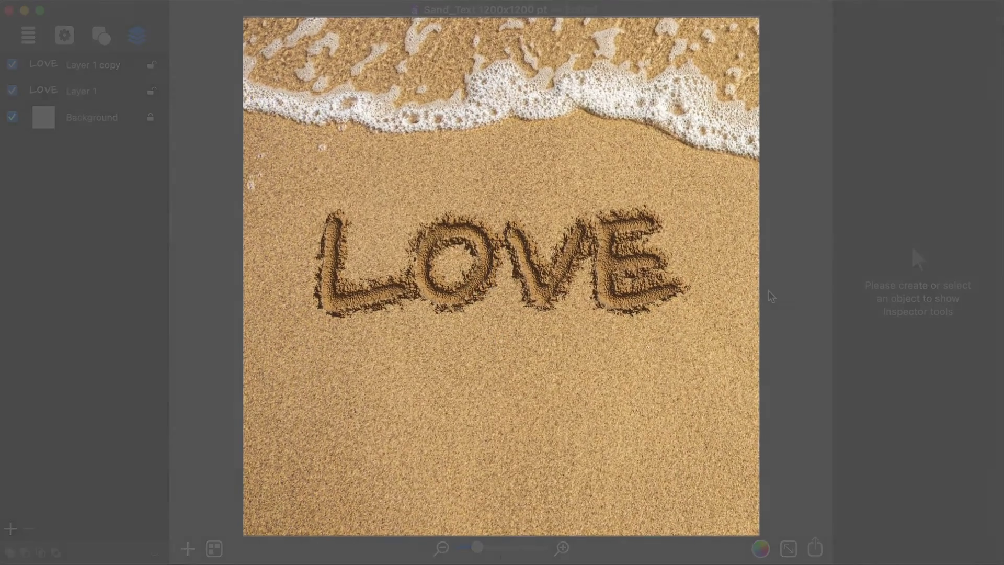